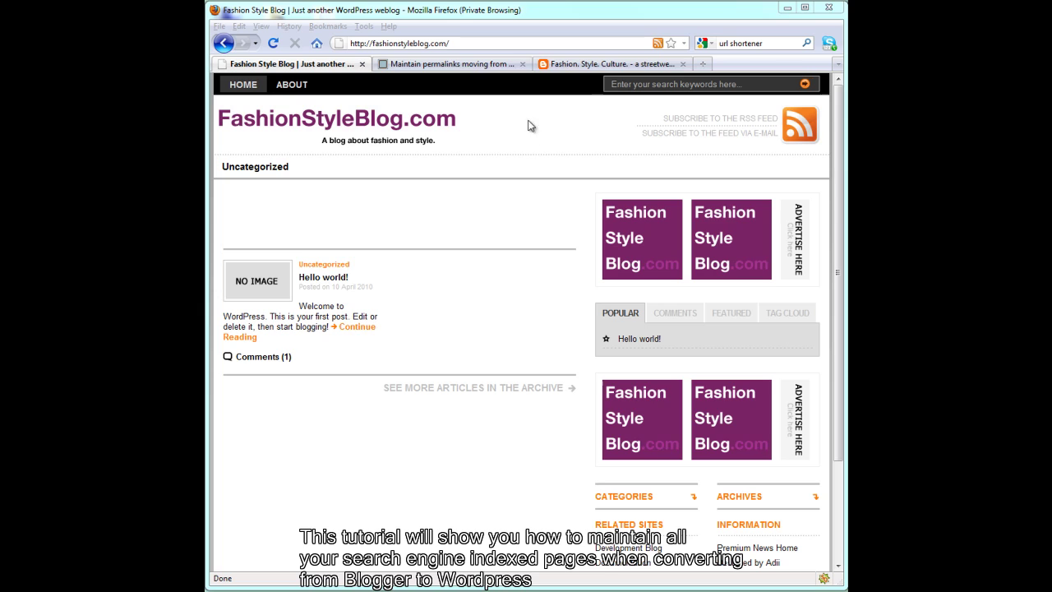
- After checking the Blogger blog, load the WordPress admin at /wp-admin
click(582, 66)
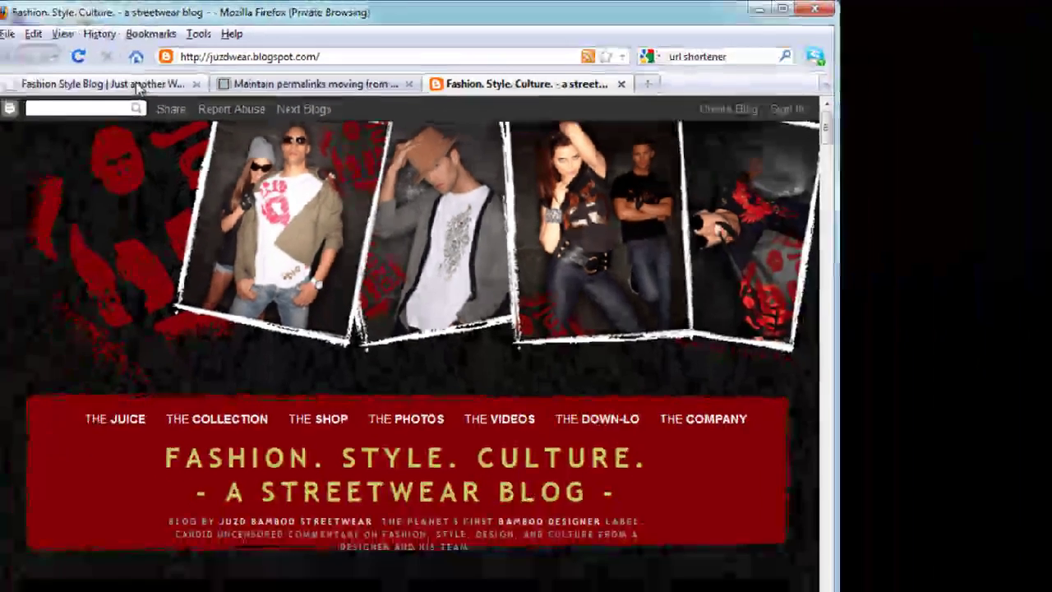
click(138, 88)
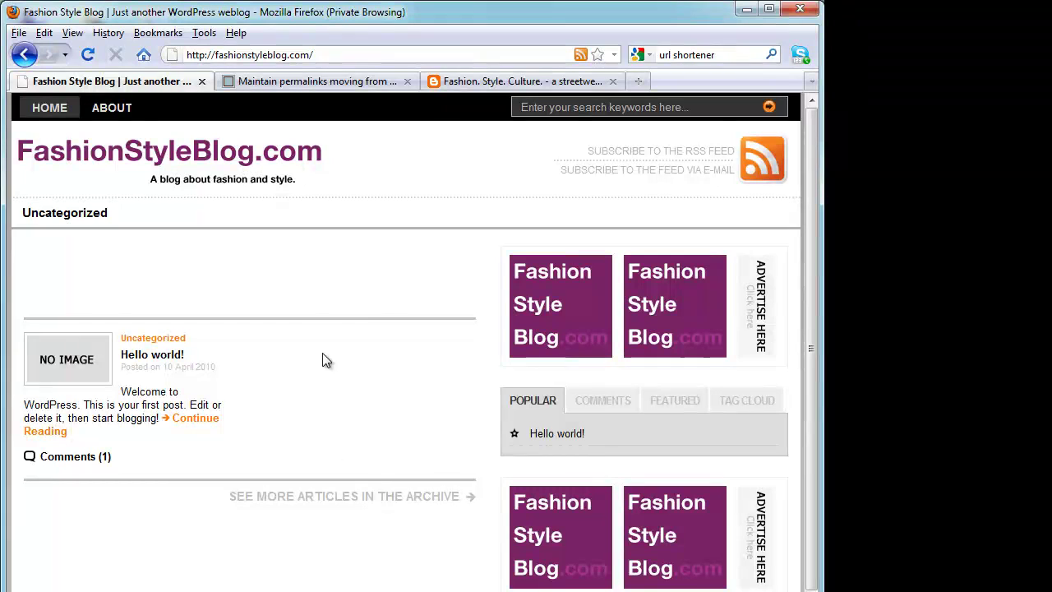
click(343, 54)
click(343, 54)
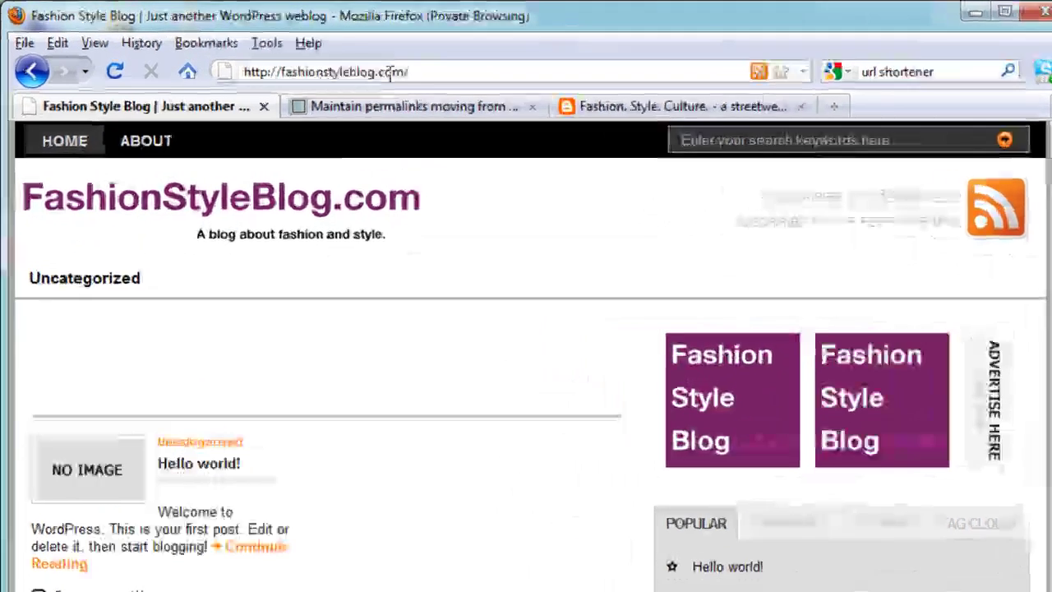
click(350, 53)
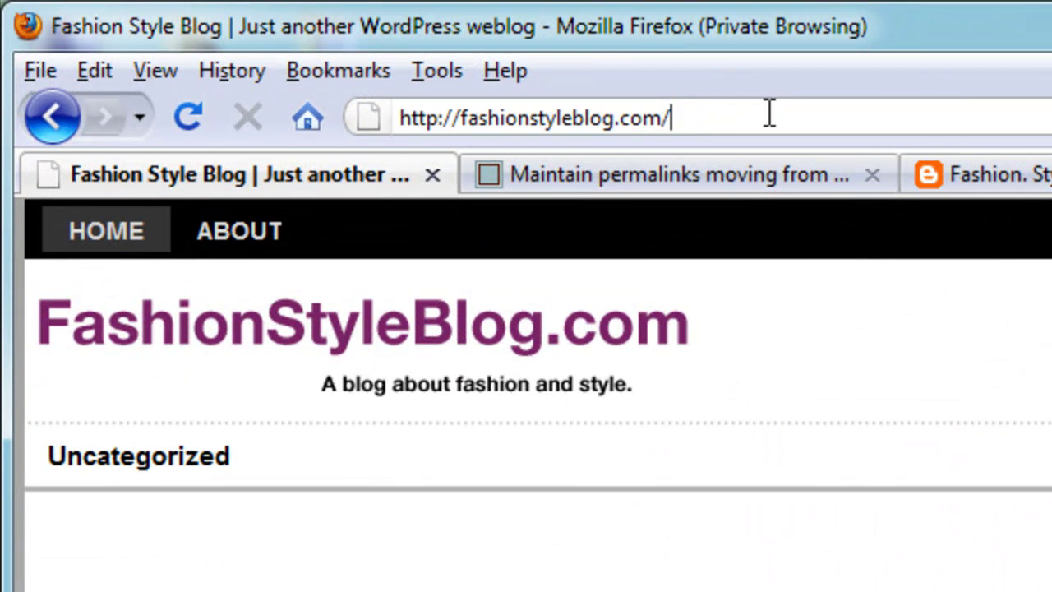
text(wp-)
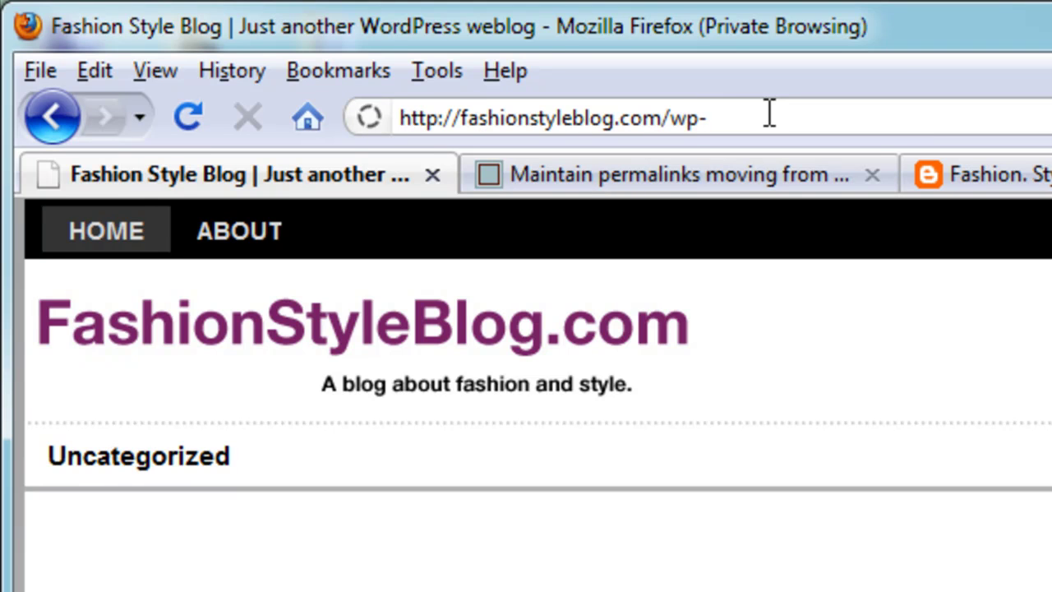
text(admin)
key(Return)
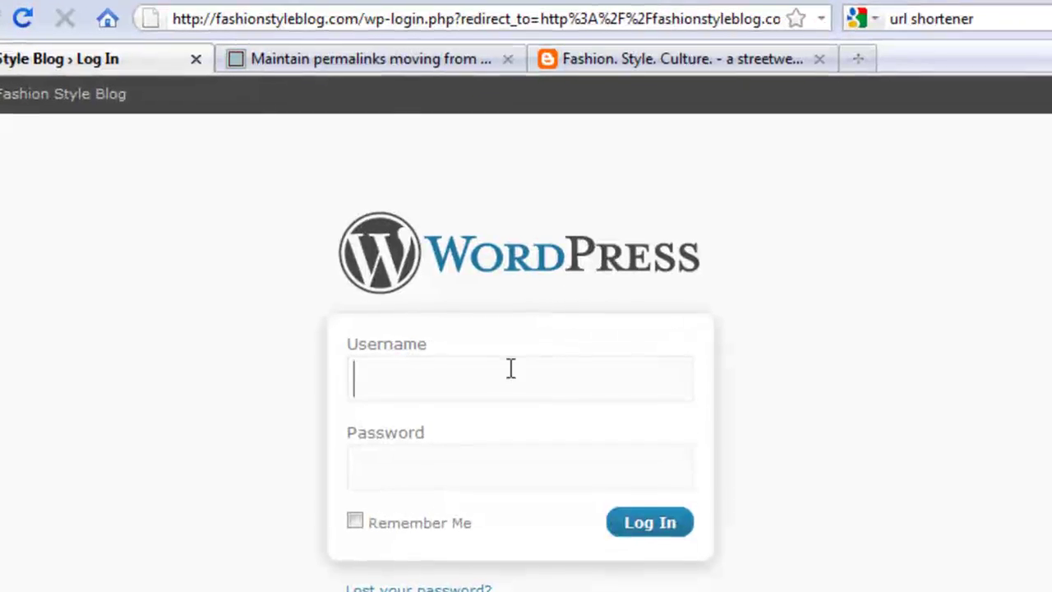
- Enter username admin and the password on the login form
click(503, 385)
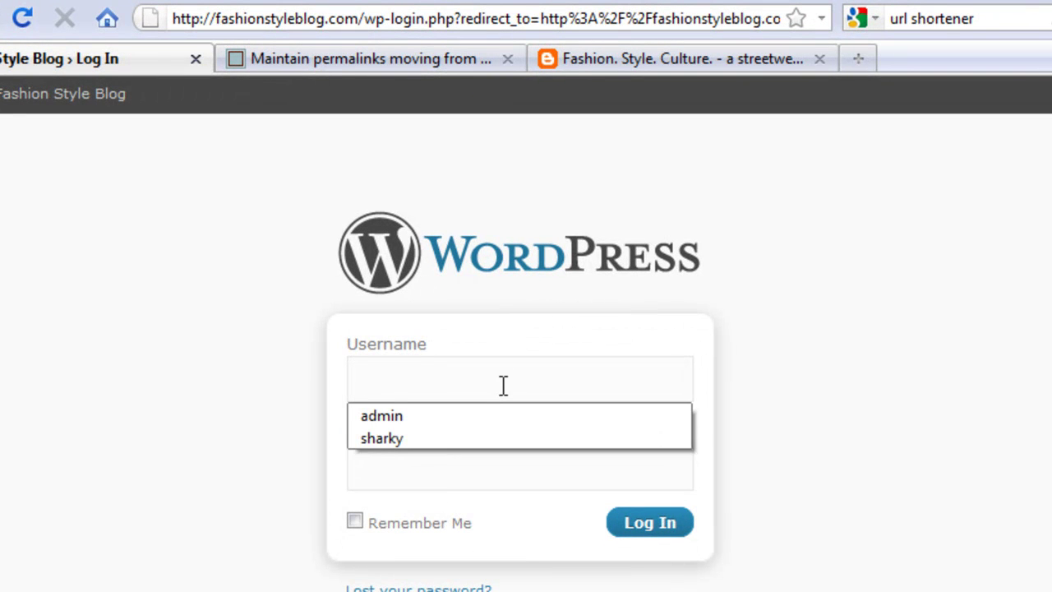
text(admin)
key(Tab)
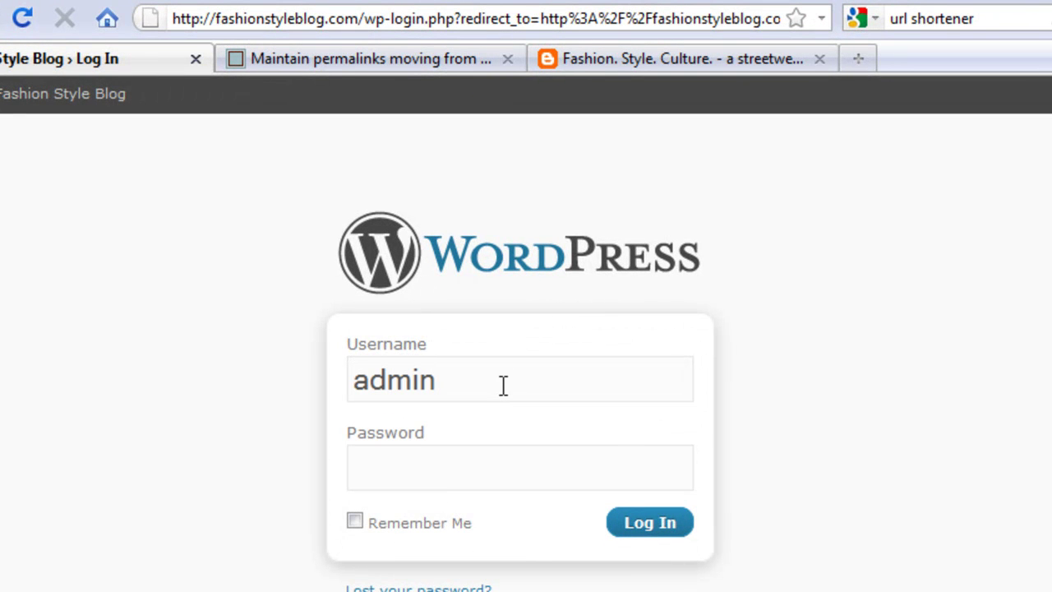
text(passwor)
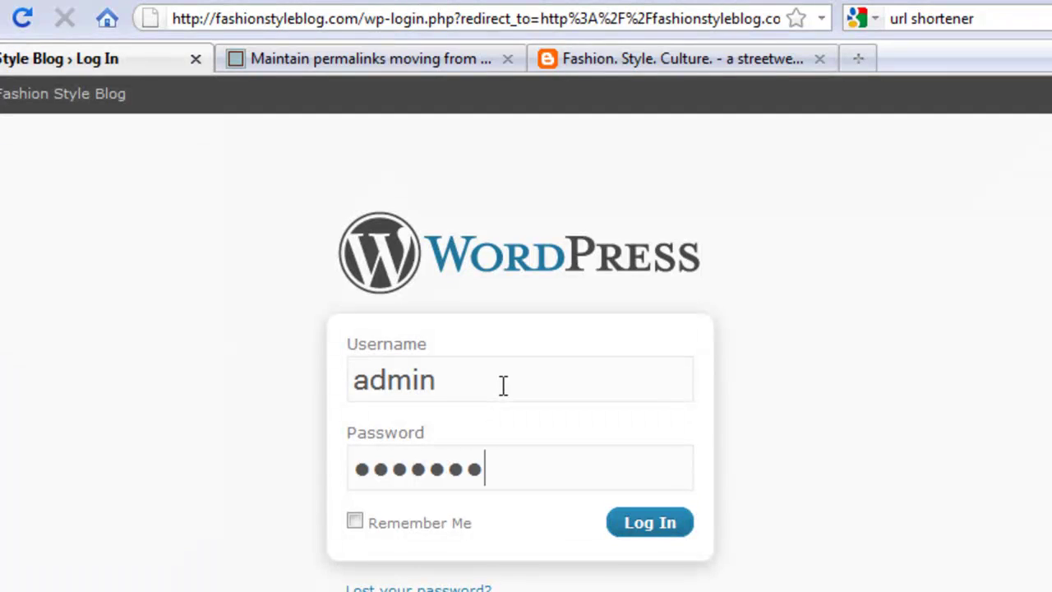
- Log in, then replace the tagline with 'A blog about fashion and style' and save
click(626, 532)
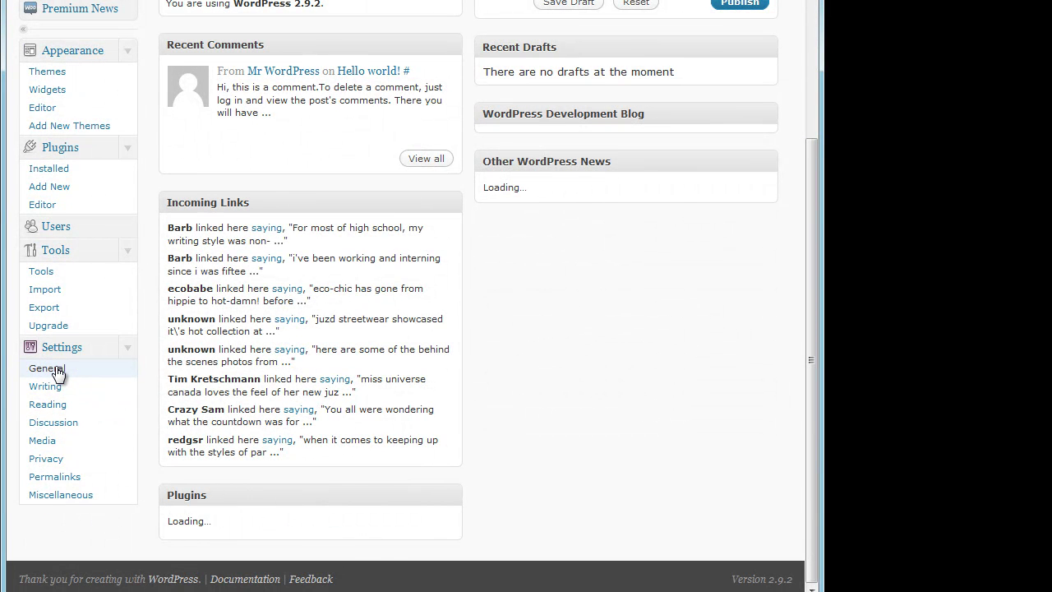
click(47, 368)
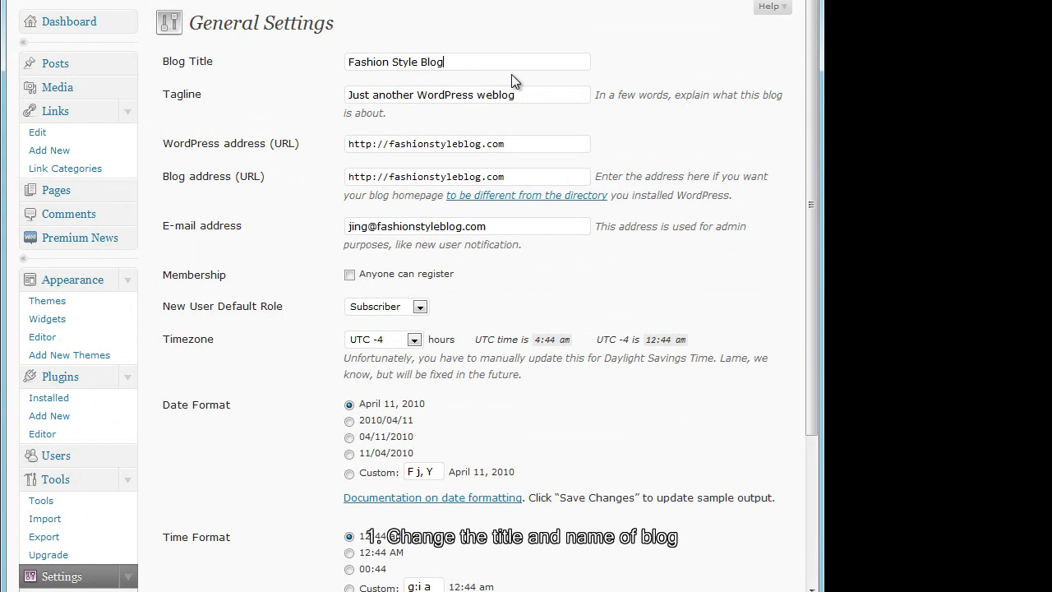
drag(531, 92, 310, 79)
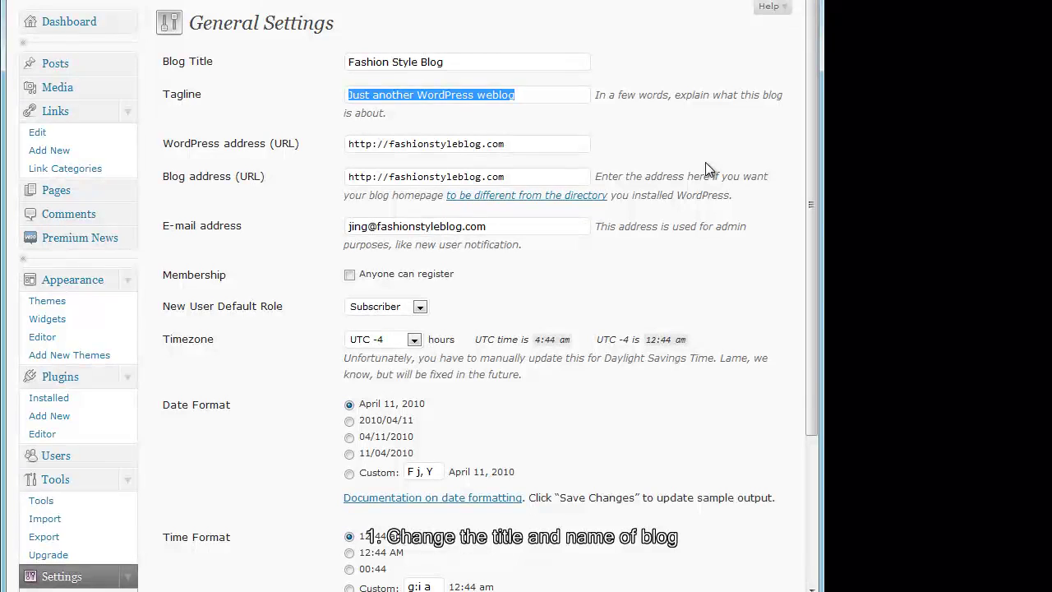
text(A blog about fas)
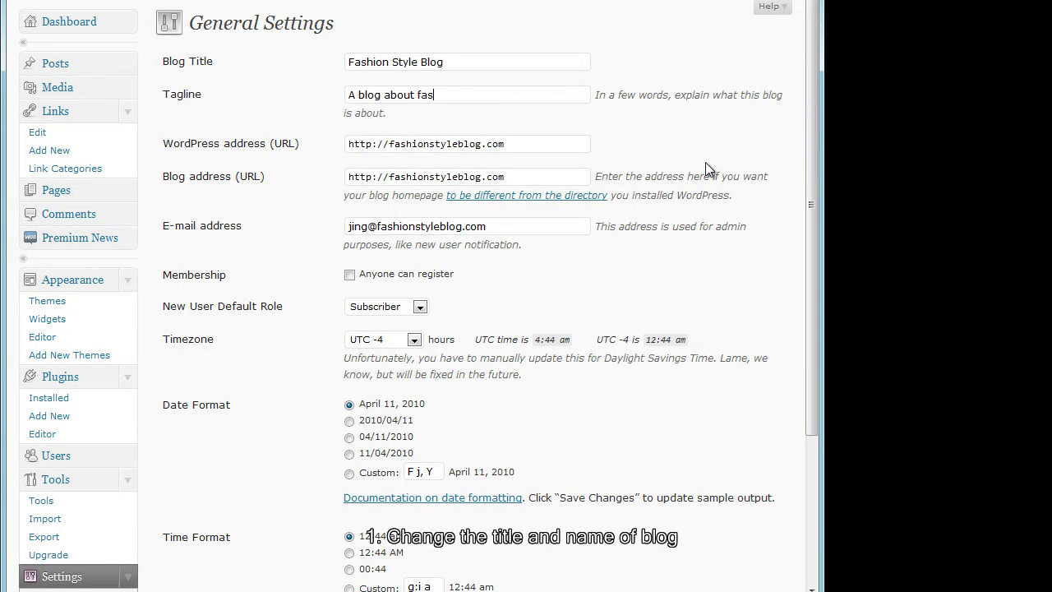
text(hion and st)
text(yle)
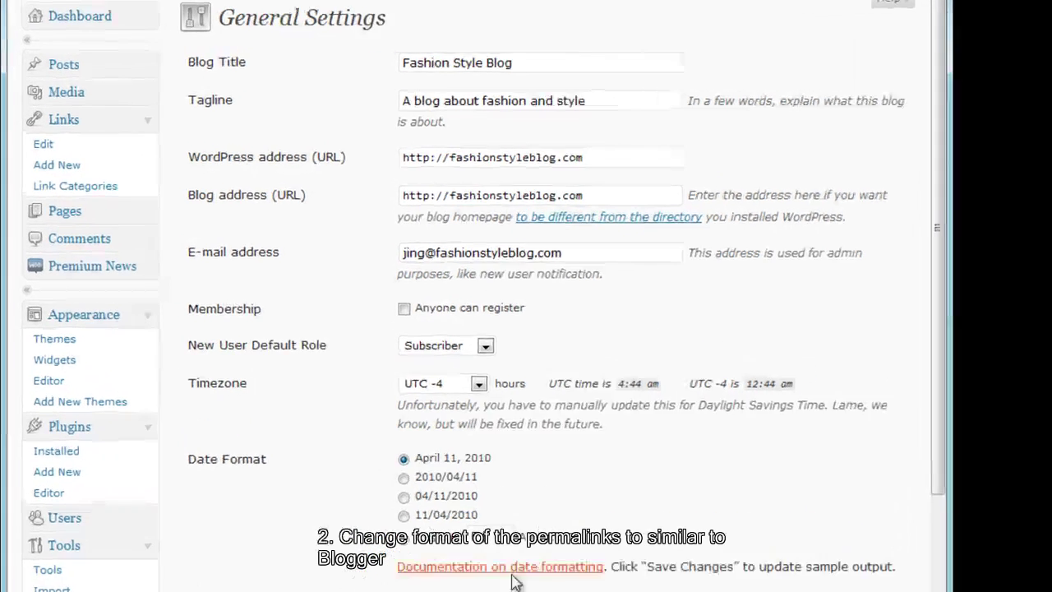
scroll(513, 581, down, 5)
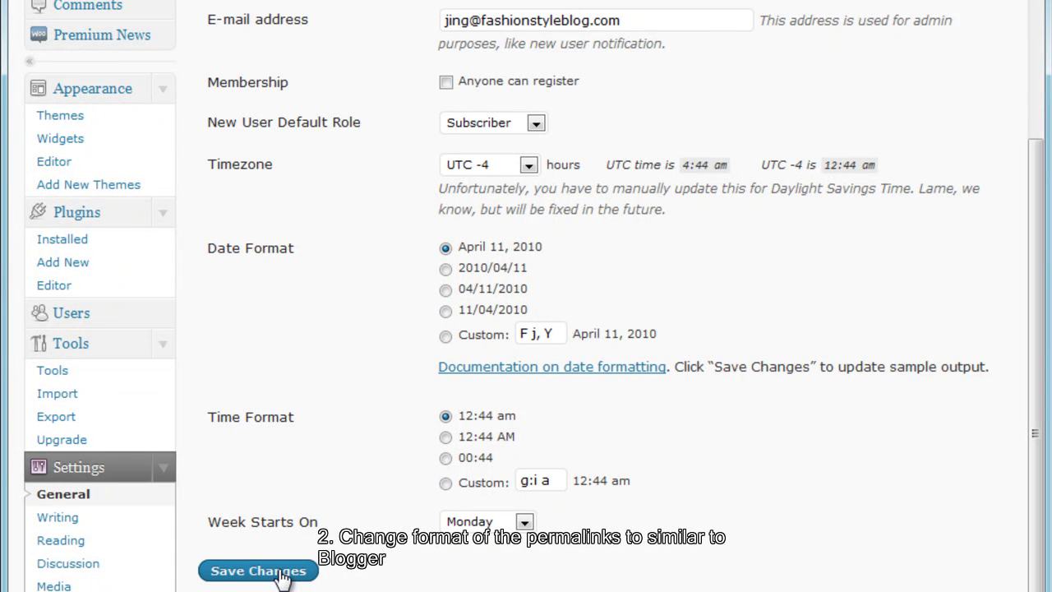
click(281, 578)
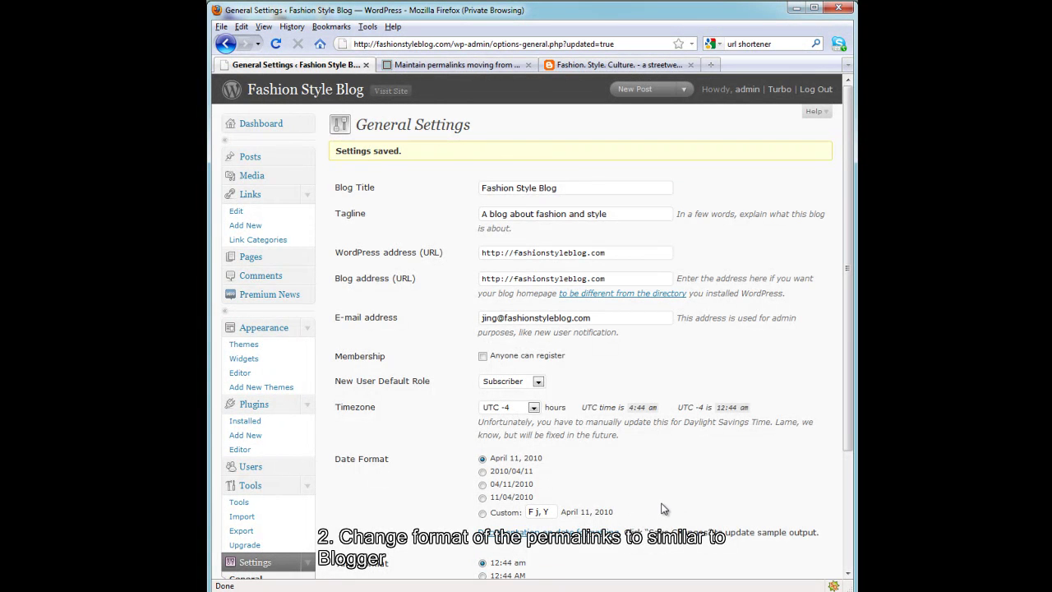
scroll(691, 494, down, 3)
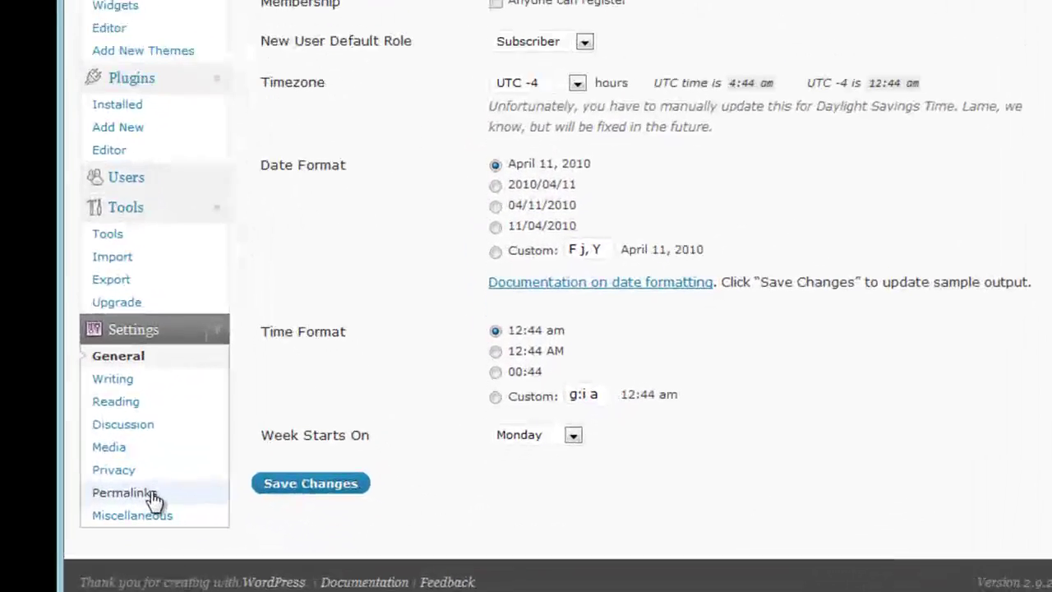
click(123, 492)
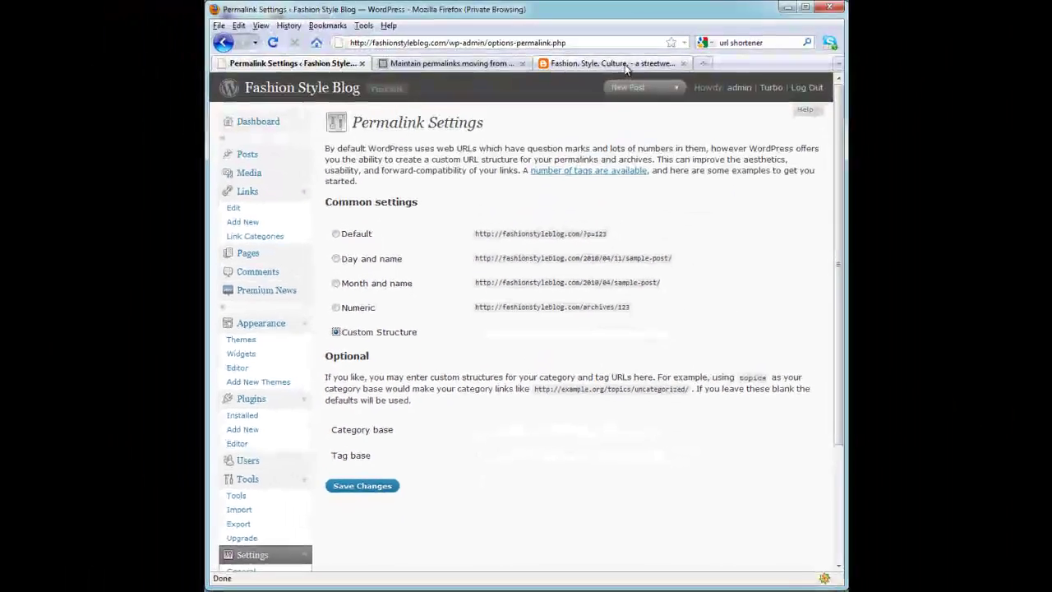
click(608, 63)
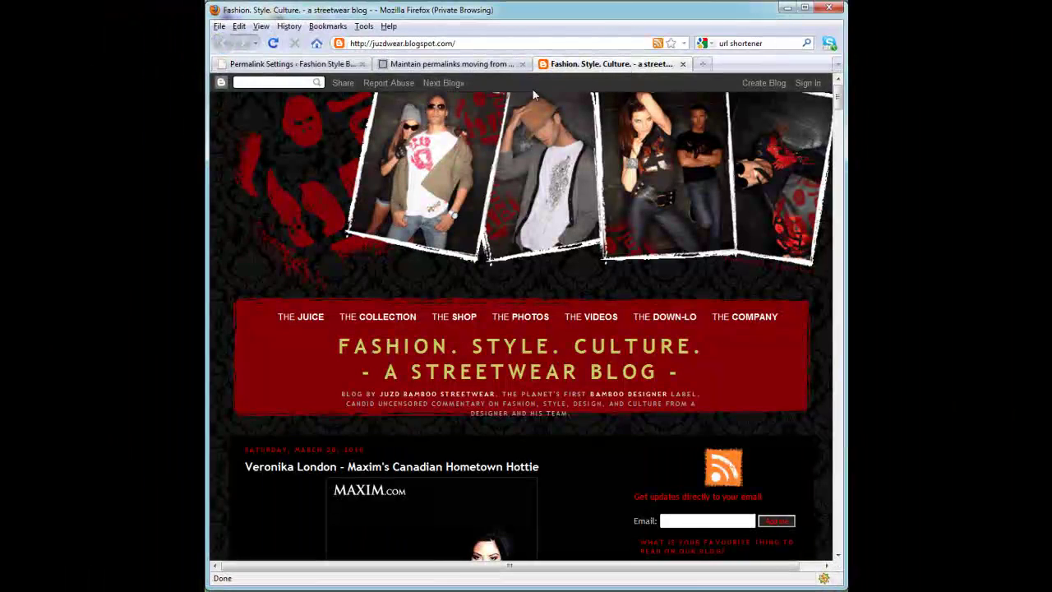
click(458, 467)
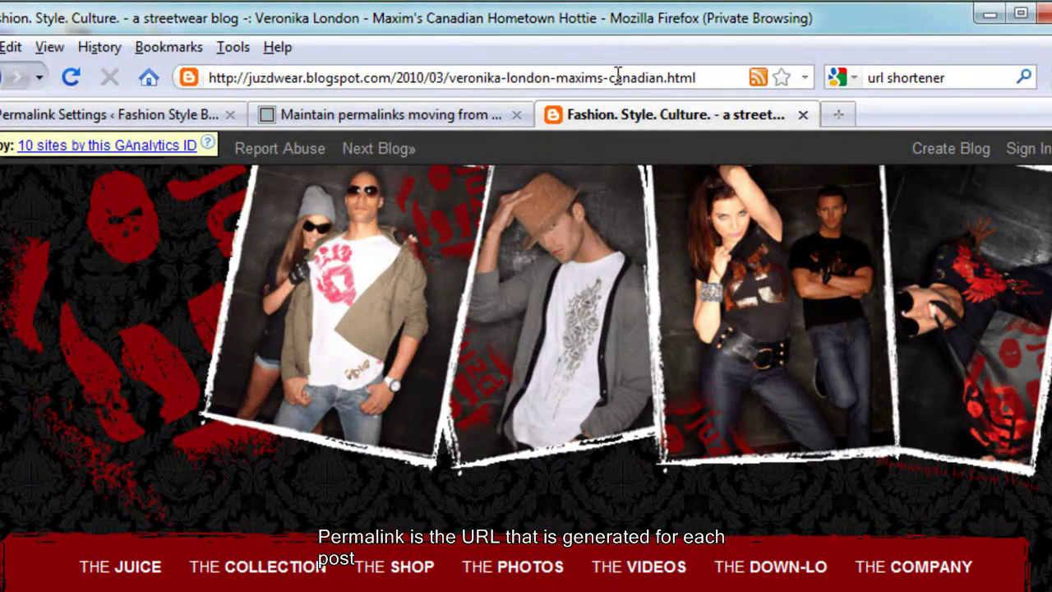
- Choose Custom Structure and enter /%year%/%monthnum%/%postname%.html as the permalink format
click(165, 117)
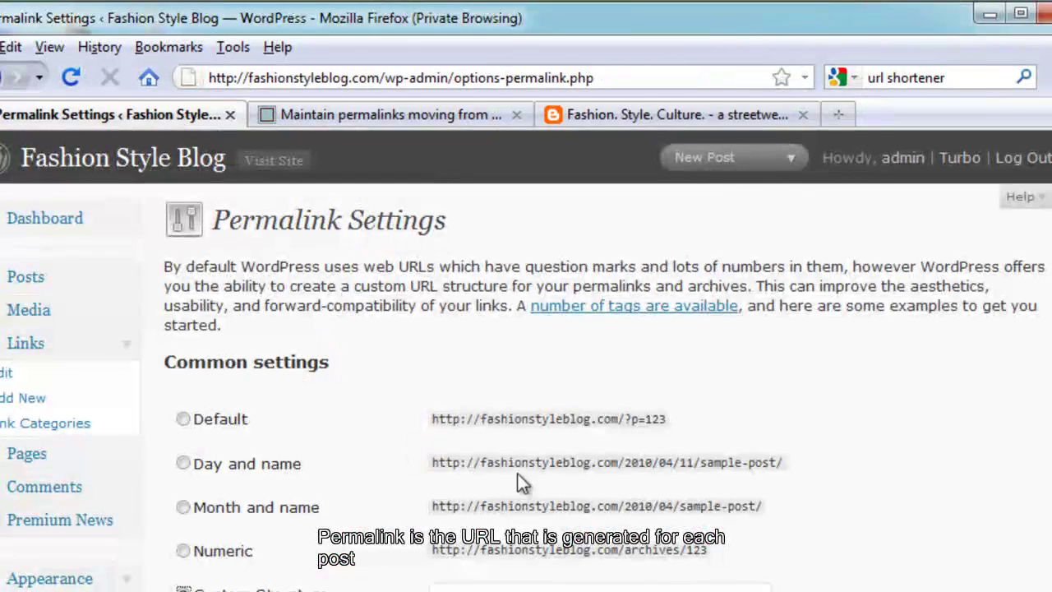
scroll(460, 481, down, 3)
click(244, 429)
scroll(244, 430, down, 3)
click(562, 233)
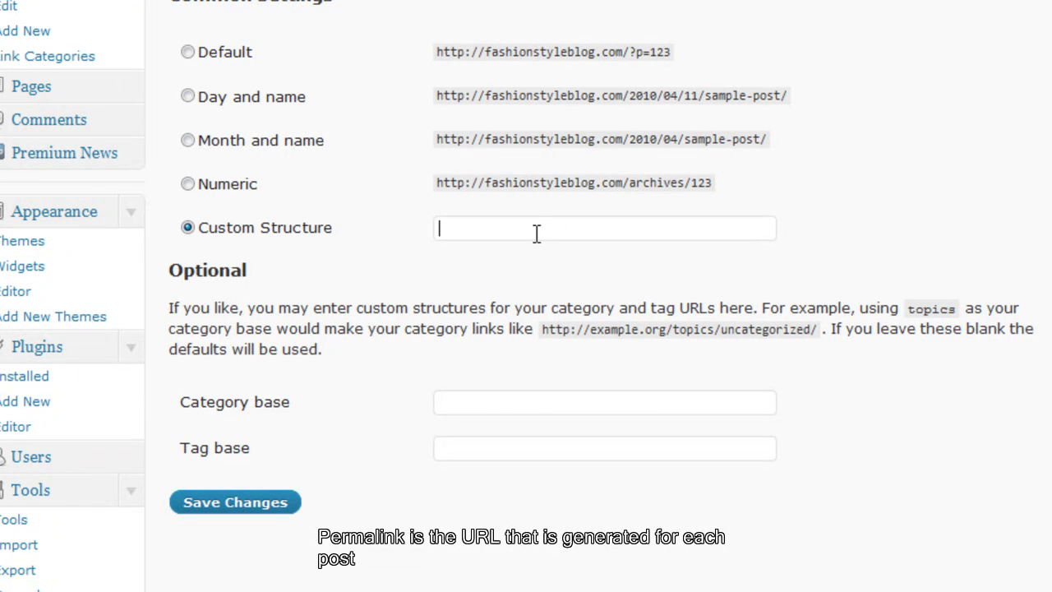
text(/%year%/%monthnum%/%postname%.html)
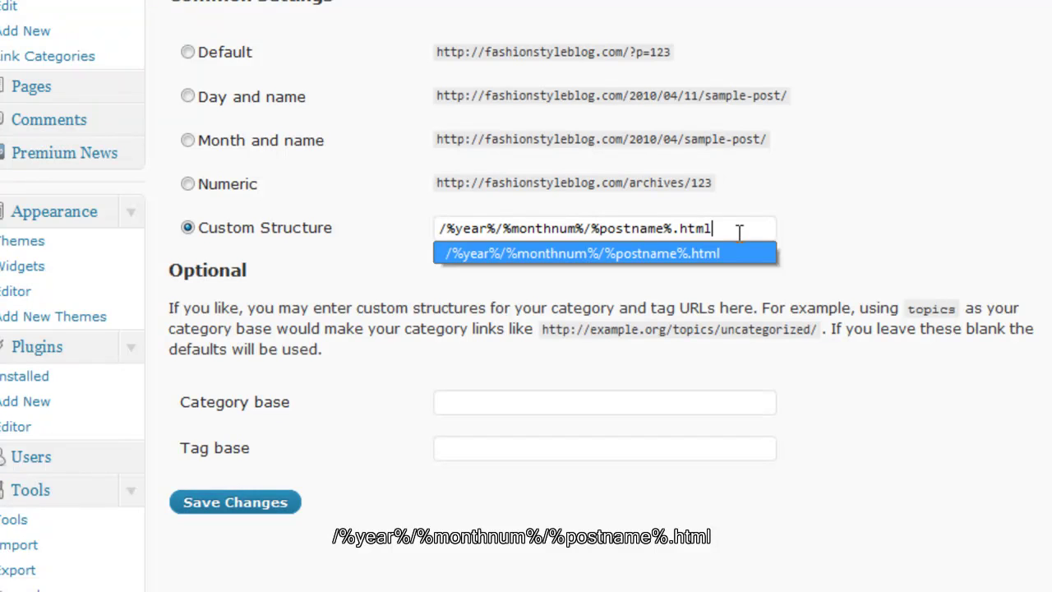
click(851, 244)
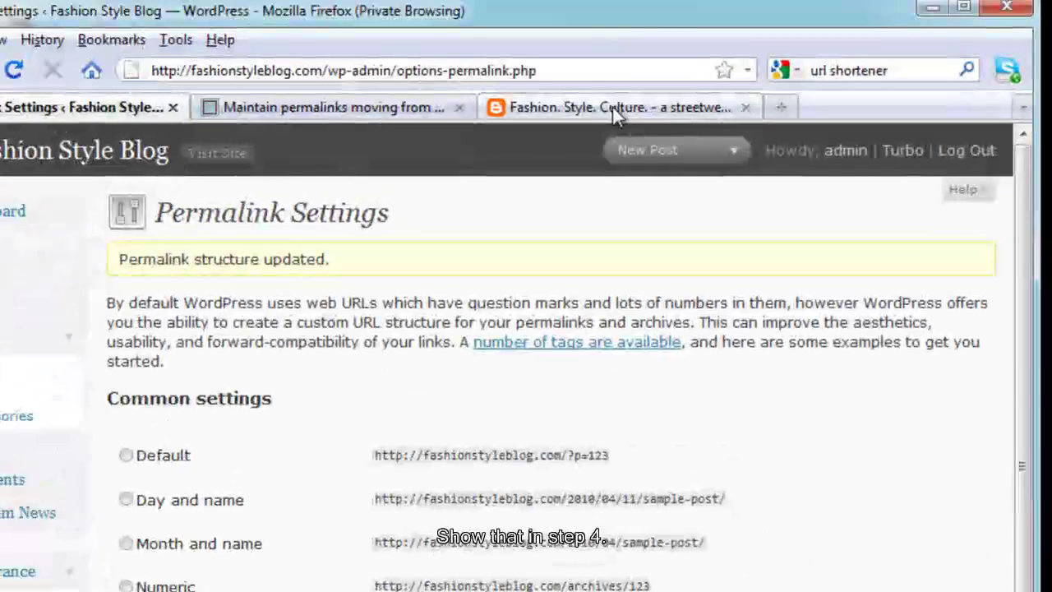
- Compare the Blogger post address against the saved custom permalink structure
click(518, 114)
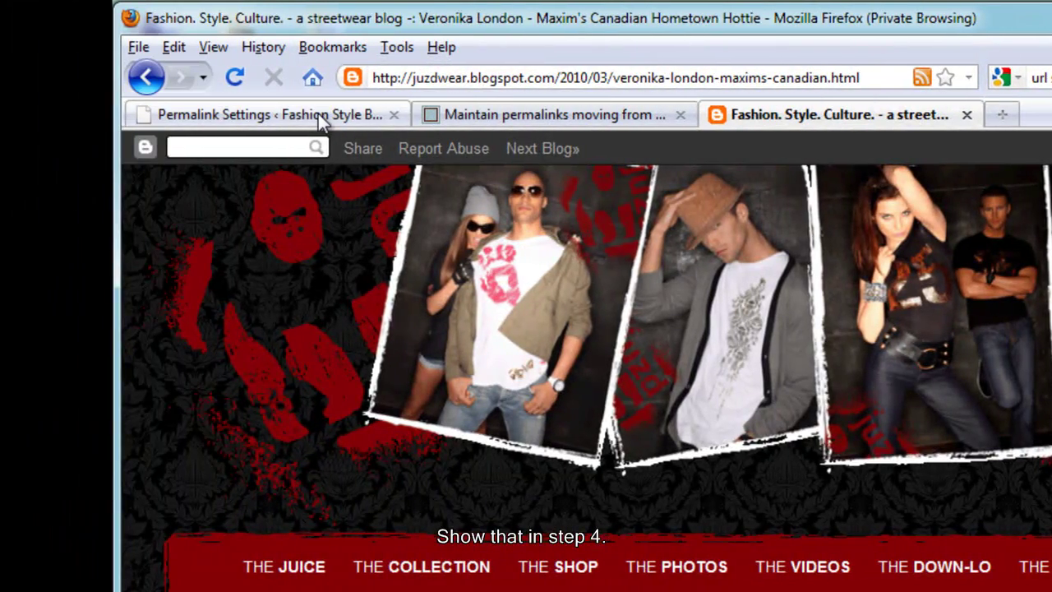
click(318, 113)
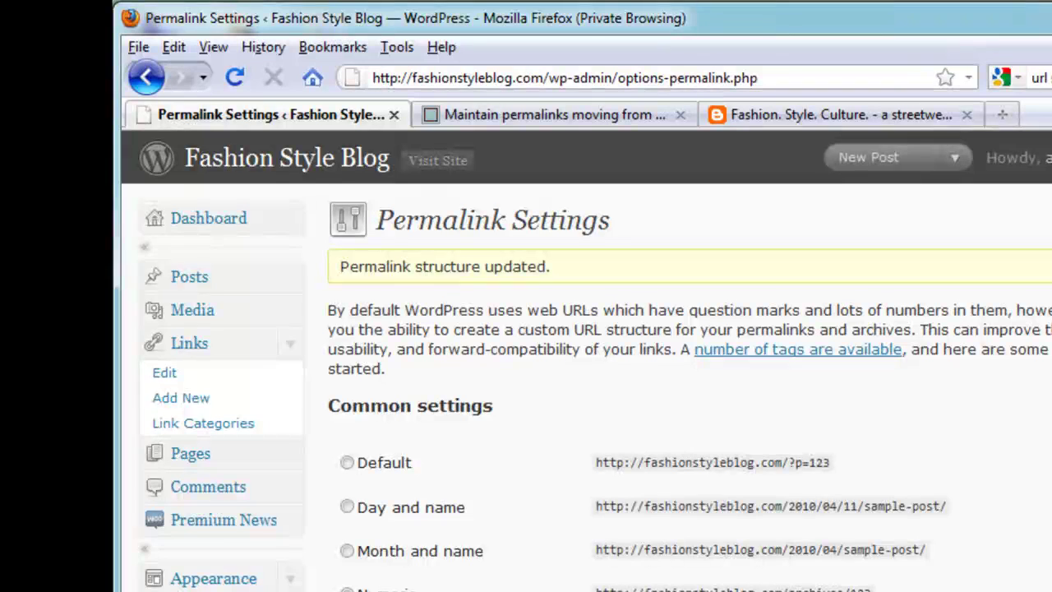
scroll(576, 370, down, 3)
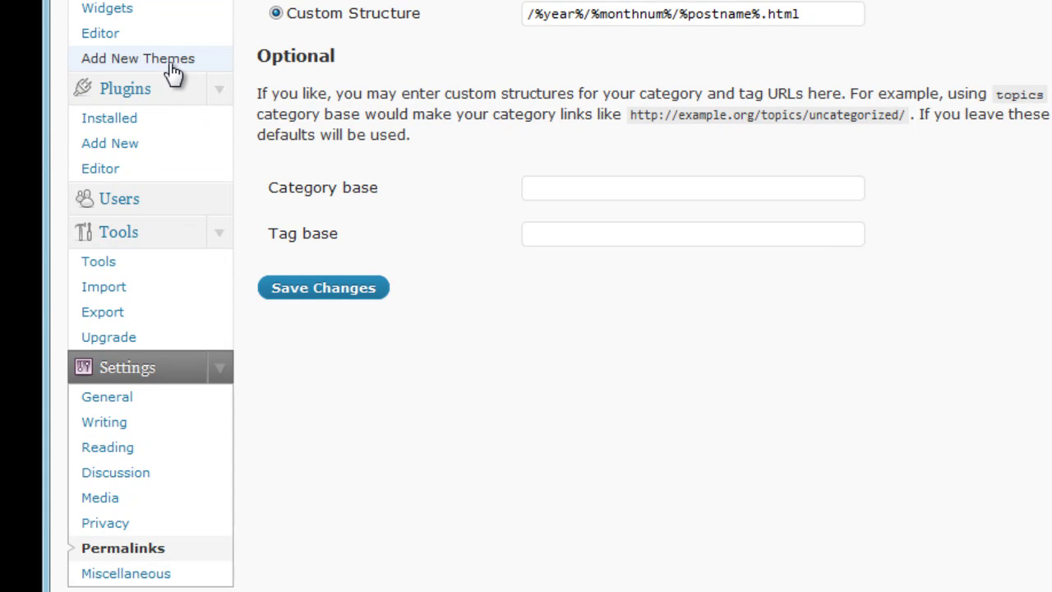
click(153, 290)
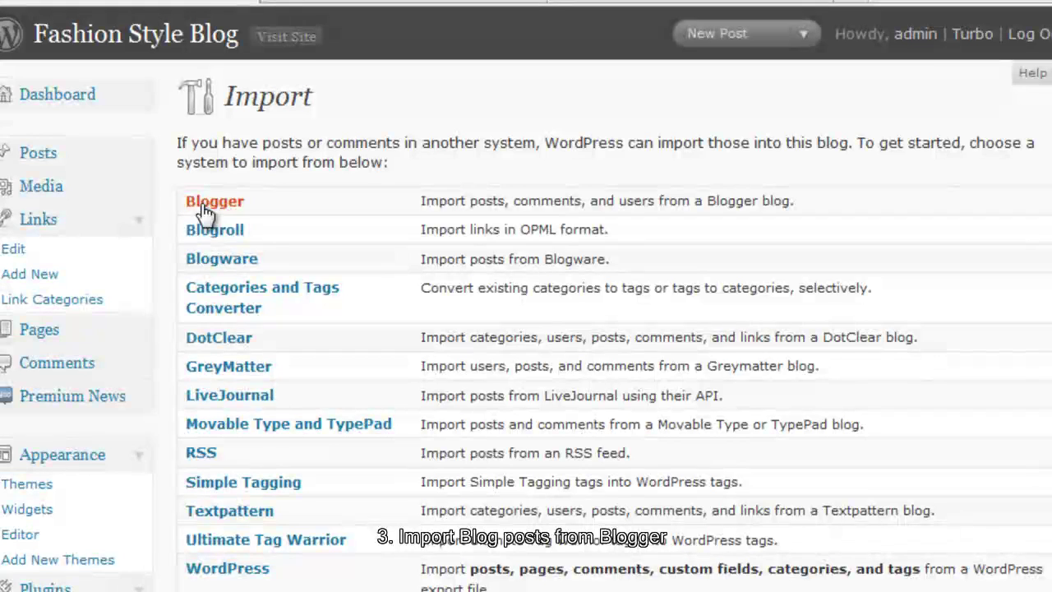
click(205, 205)
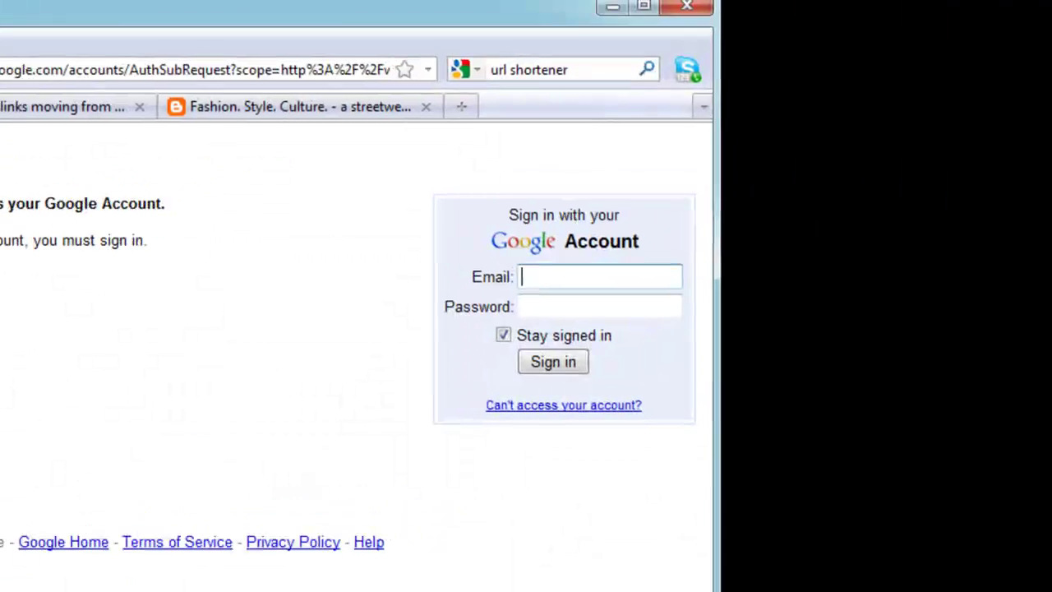
click(595, 276)
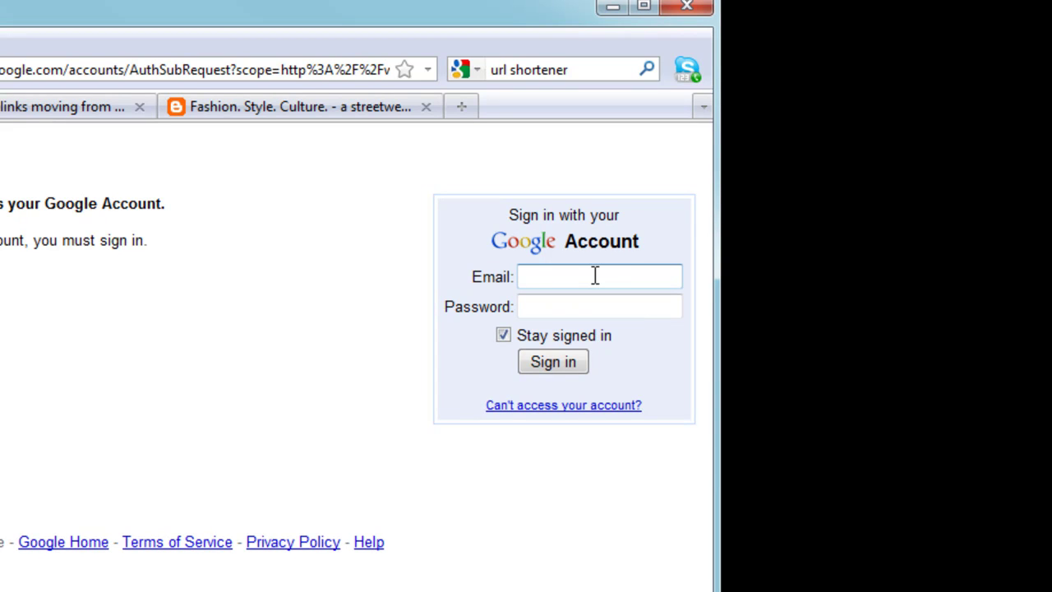
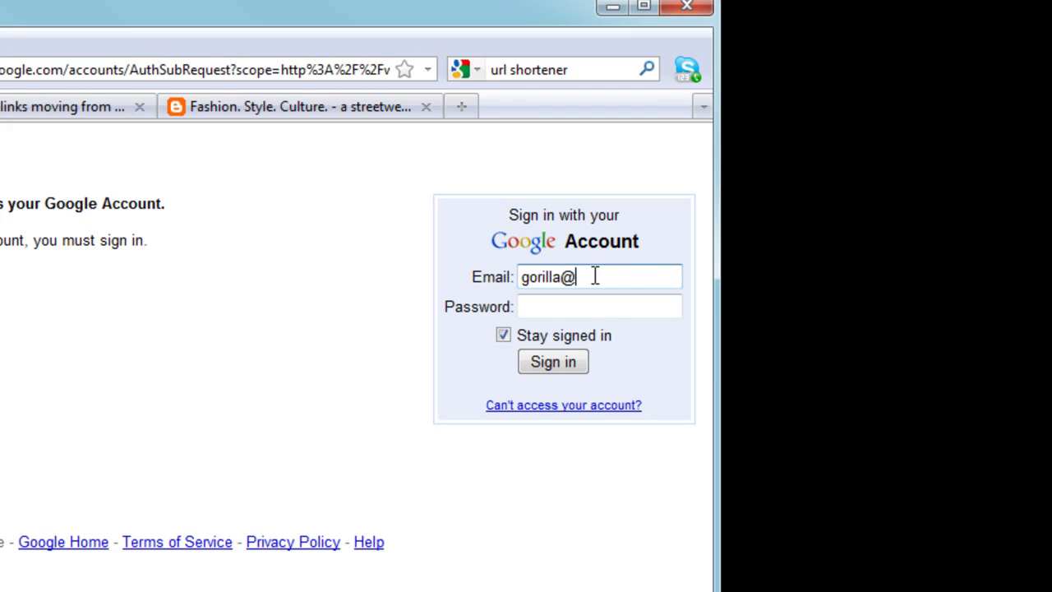
key(Tab)
text(•)
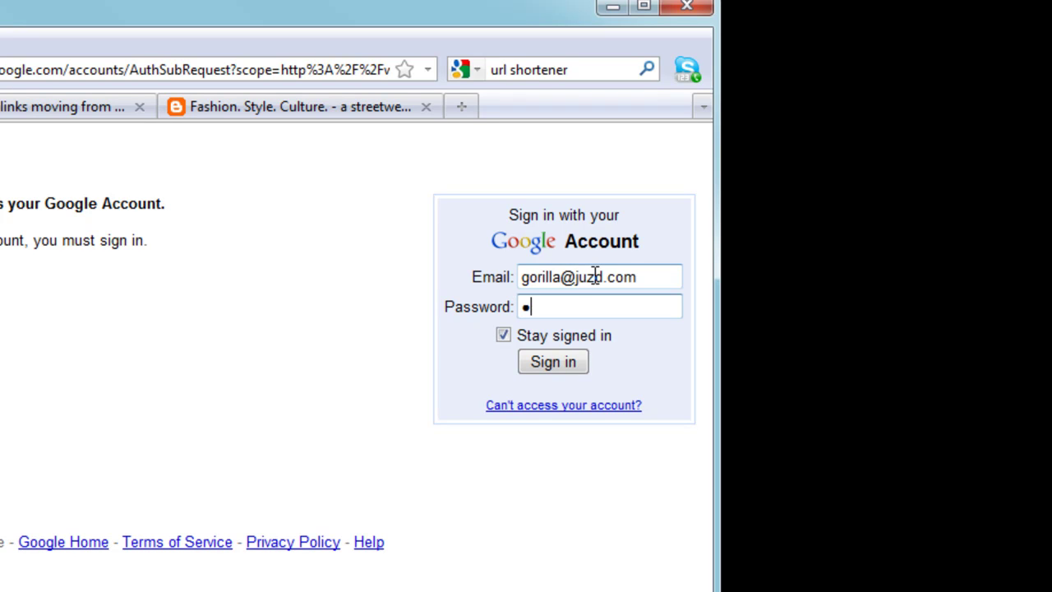
text(••••••)
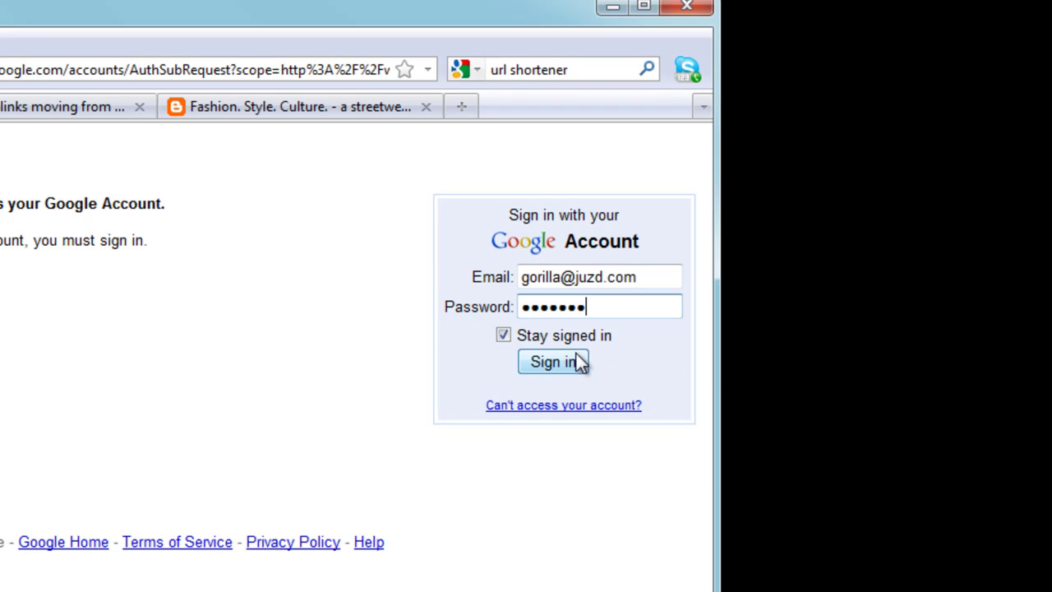
click(567, 363)
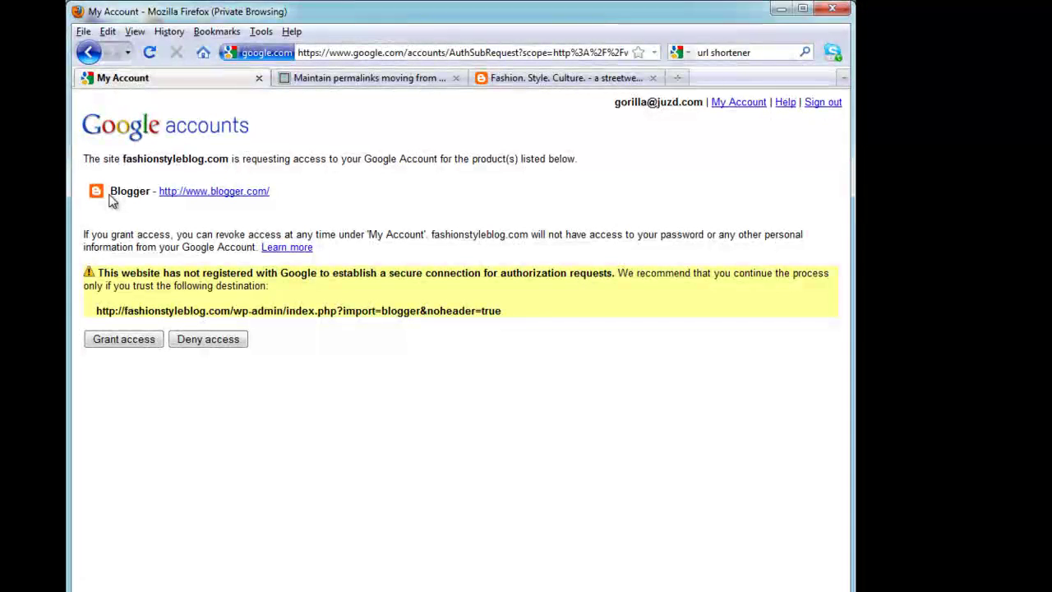
click(100, 344)
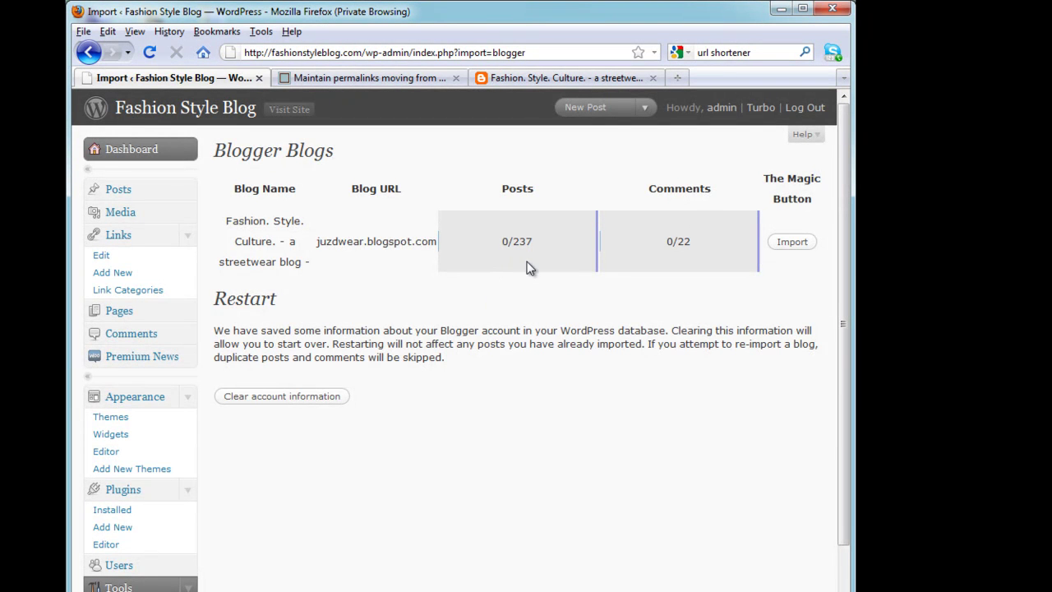
- Start importing the streetwear blog's 237 posts and 22 comments
click(792, 244)
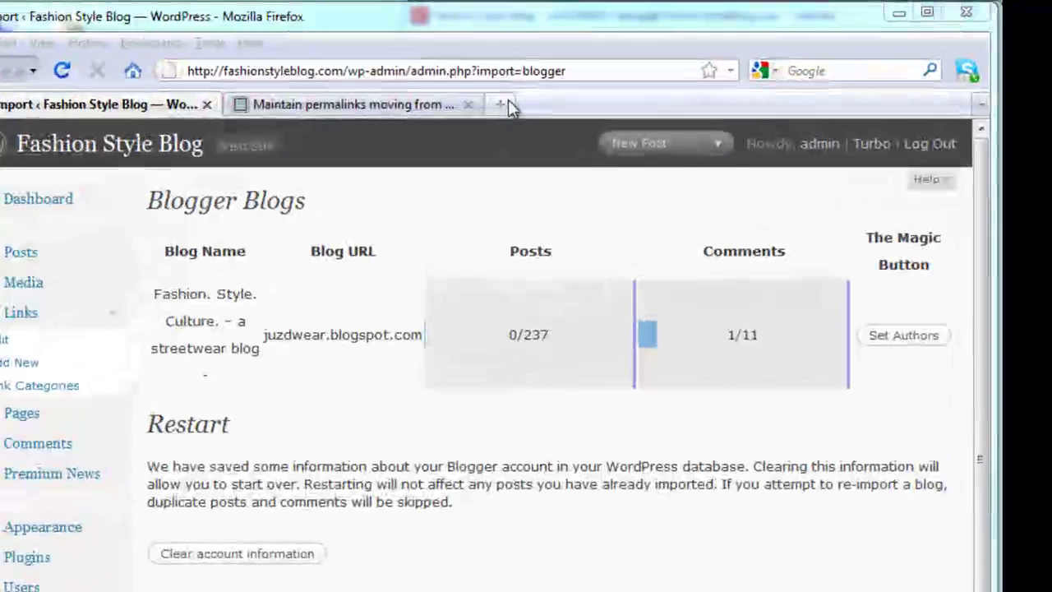
- Load bit.ly/oSZGL in a new tab to reach the Justinsomnia Blogger permalinks guide
click(504, 102)
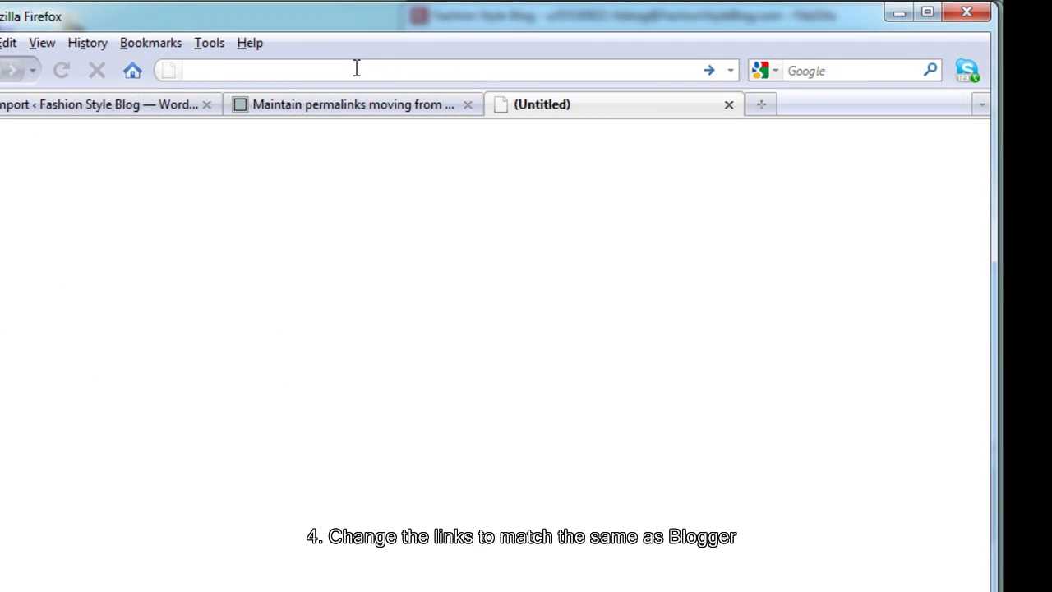
text(bit)
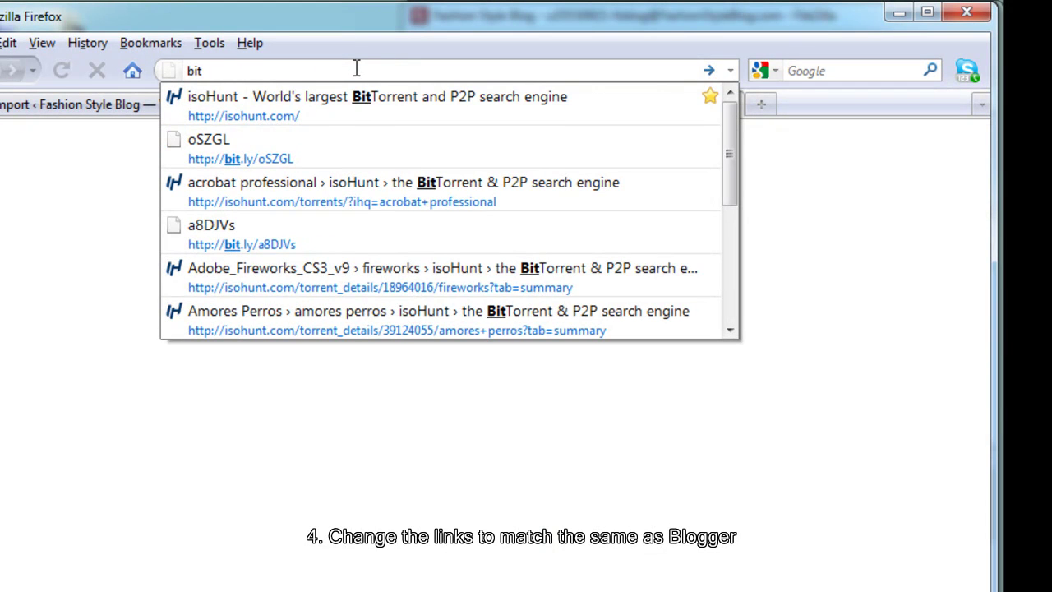
text(.)
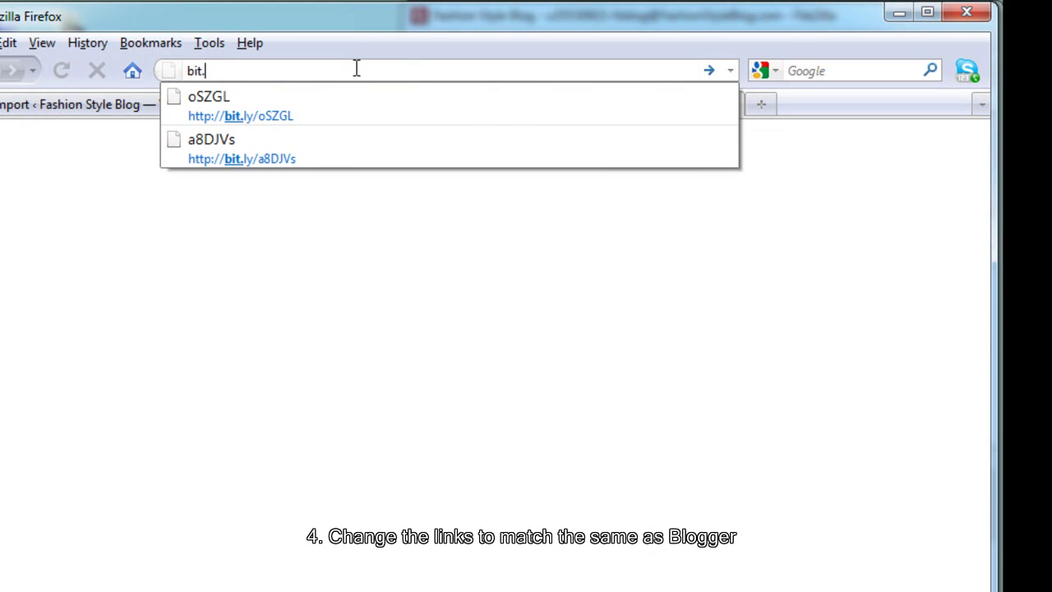
text(ly/o)
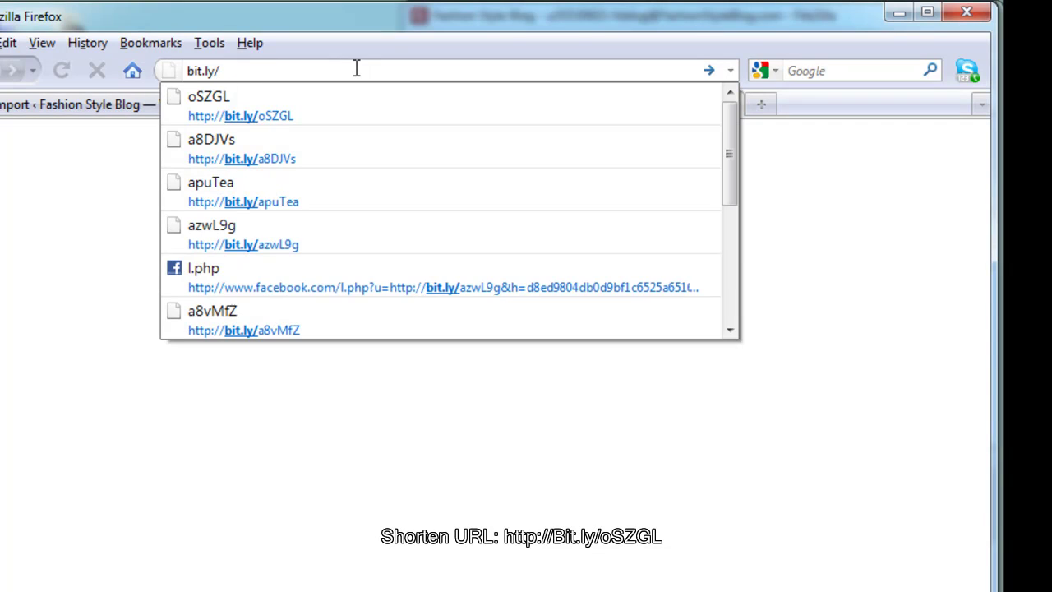
text(S)
text(Z)
key(Return)
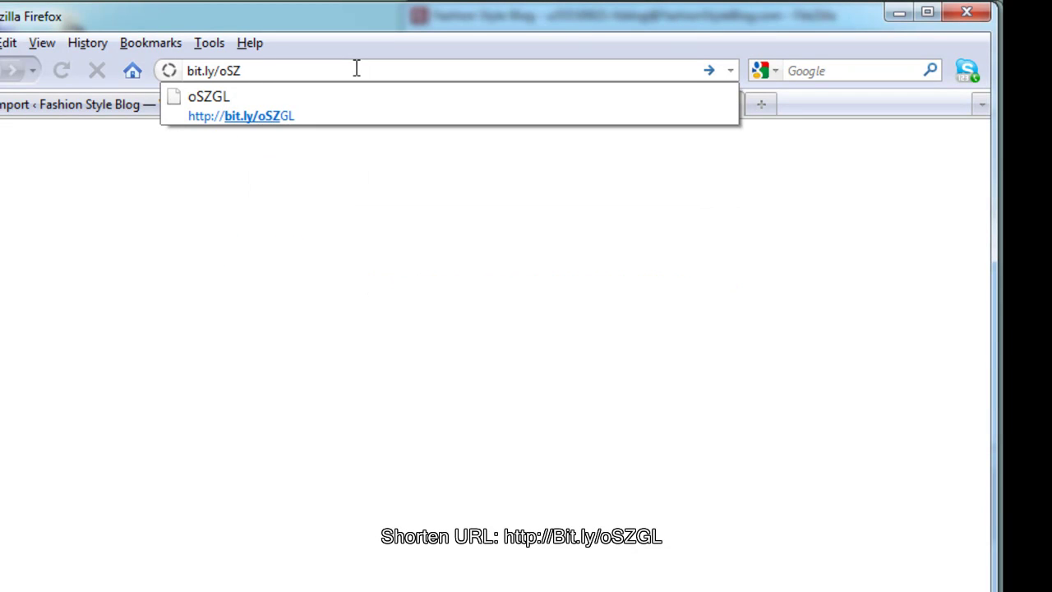
text(GL)
key(Return)
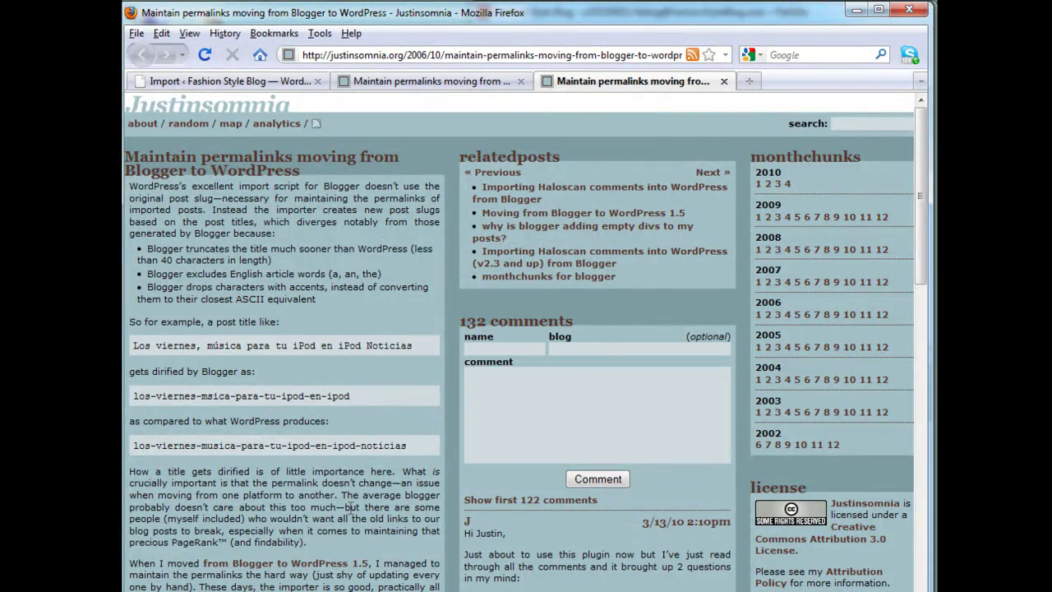
- Download wp-maintain-blogger-permalinks-1.1.zip, choosing to open it rather than save
scroll(350, 507, down, 5)
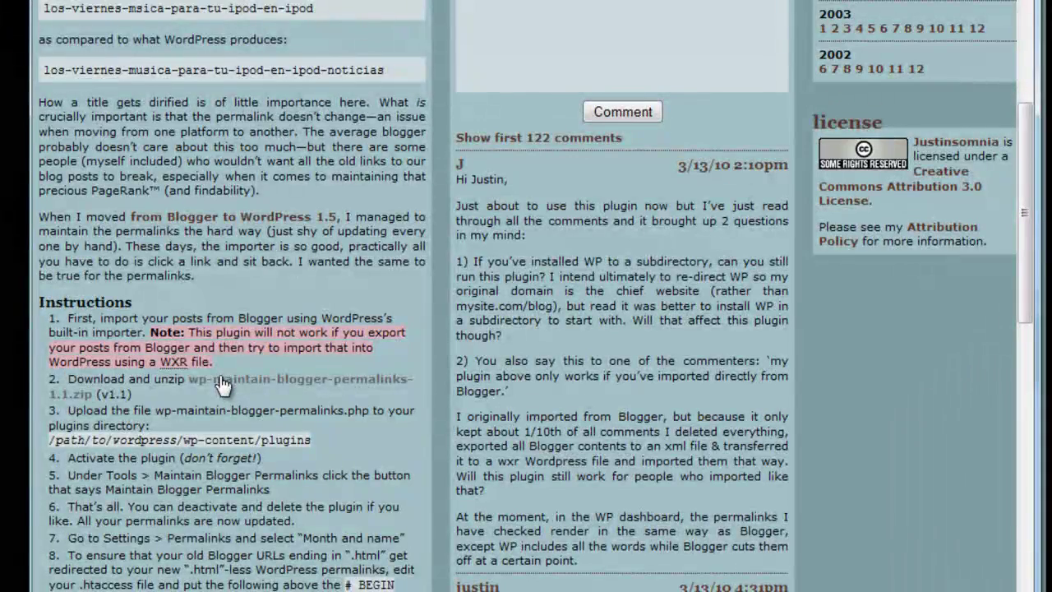
click(220, 379)
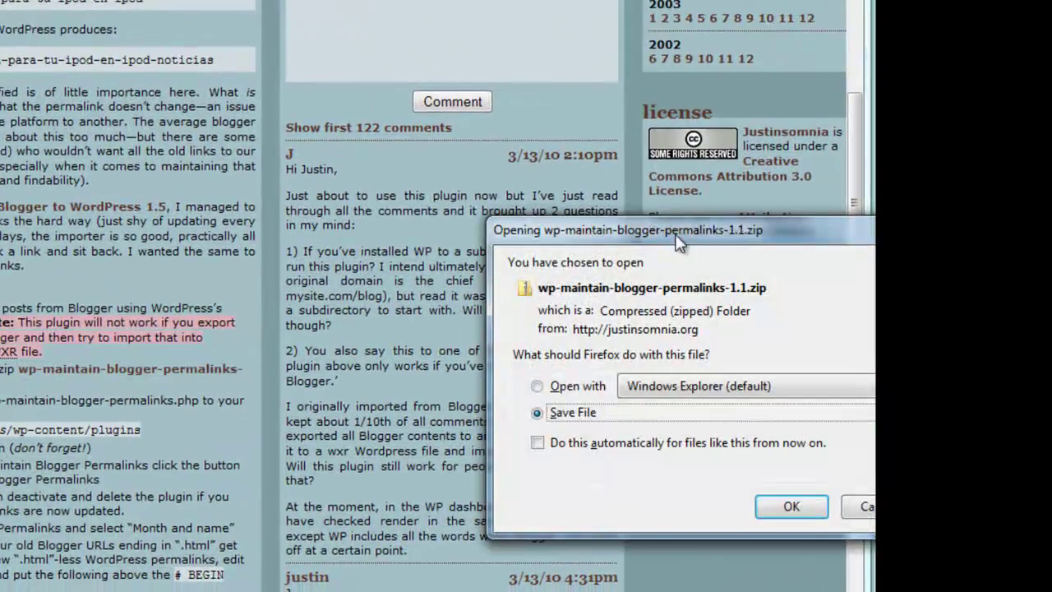
drag(668, 229, 469, 229)
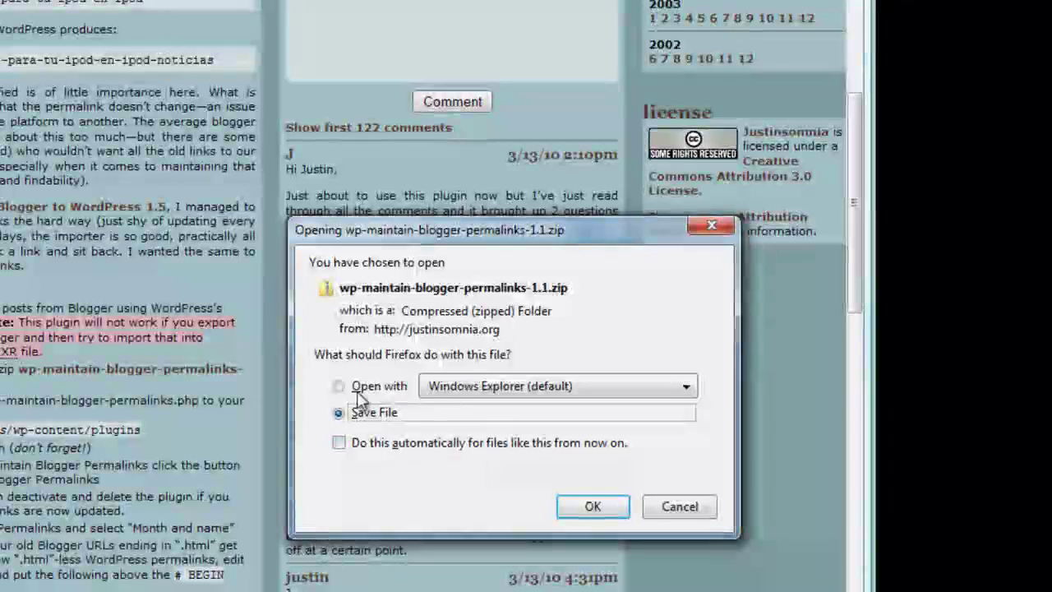
click(374, 388)
- Open the zip and copy wp-maintain-blogger-permalinks.php onto the desktop
click(593, 506)
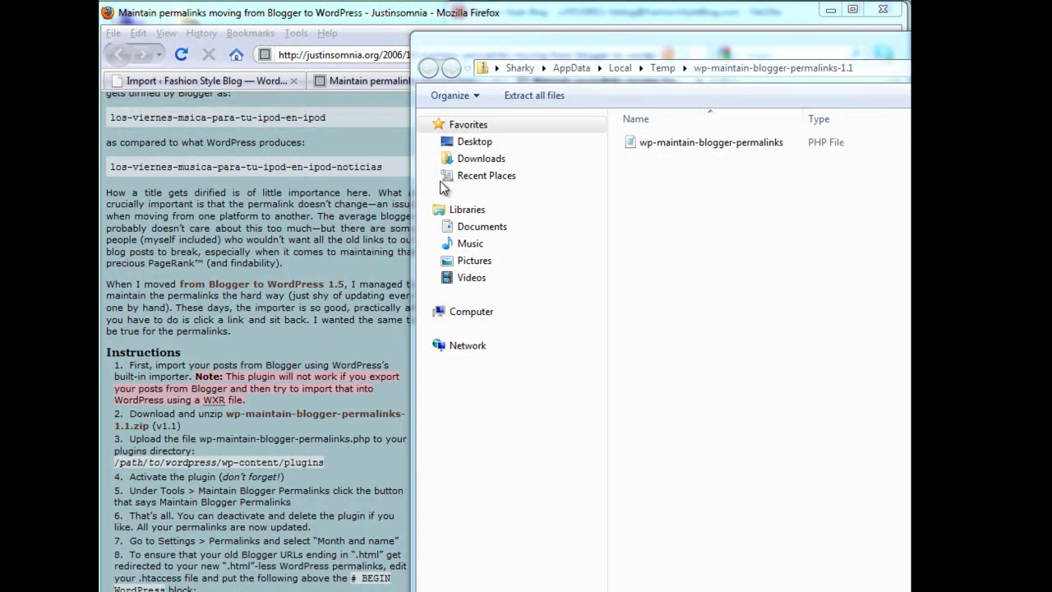
double_click(692, 53)
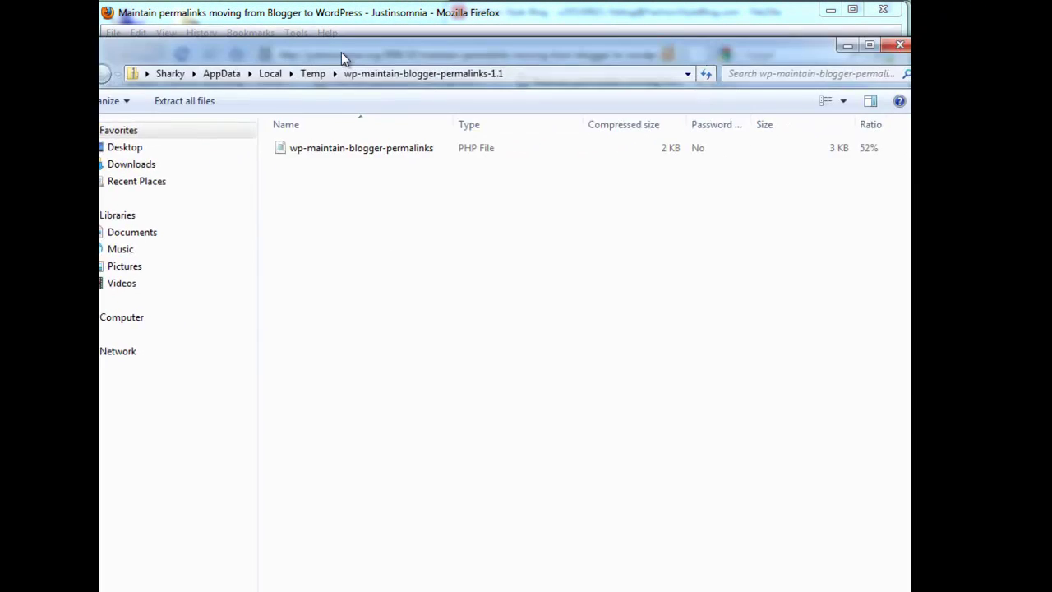
double_click(376, 52)
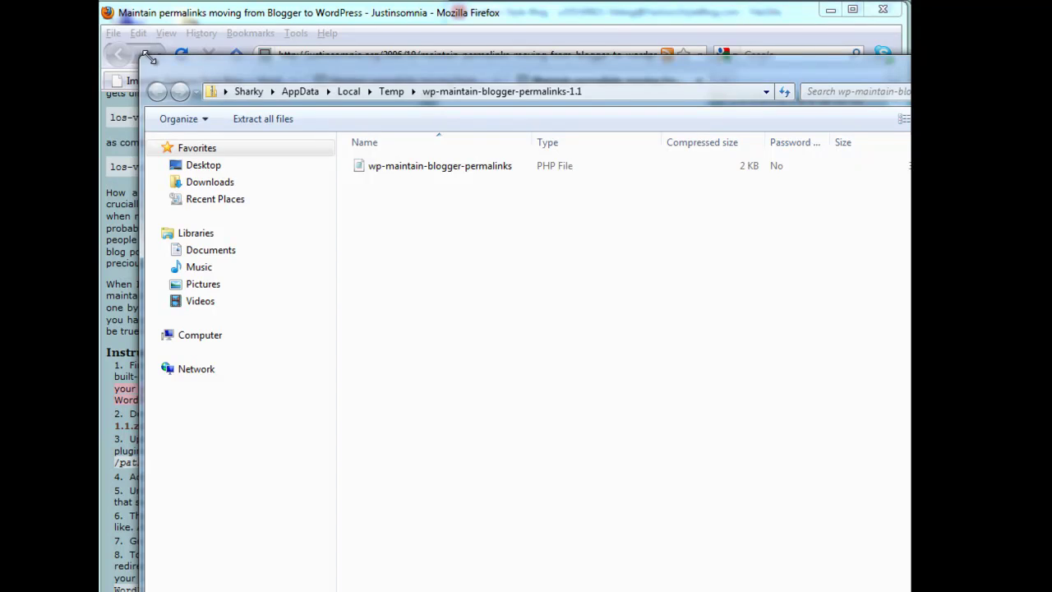
drag(146, 57, 391, 200)
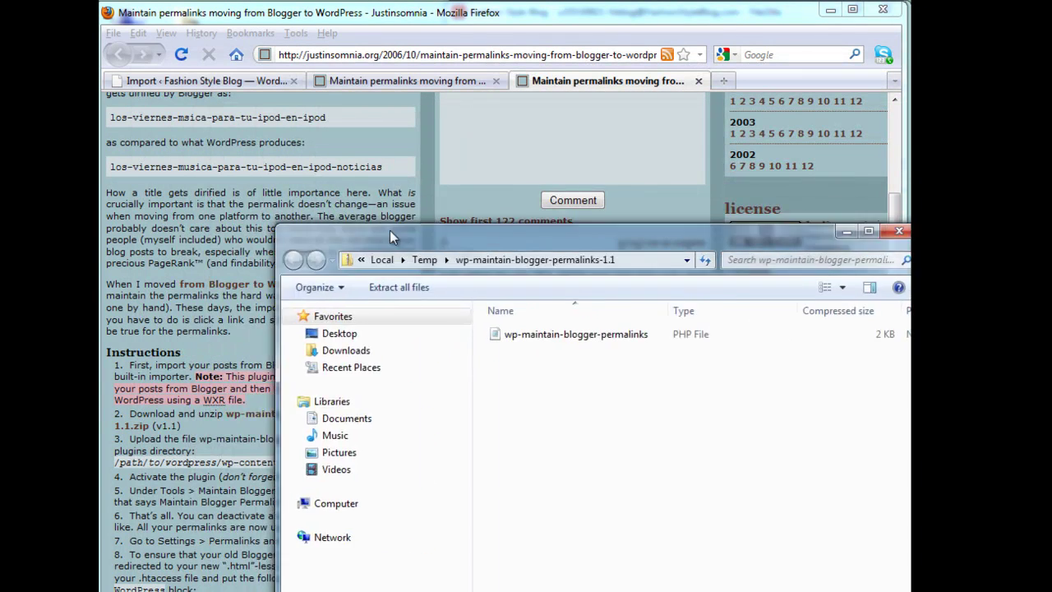
click(833, 10)
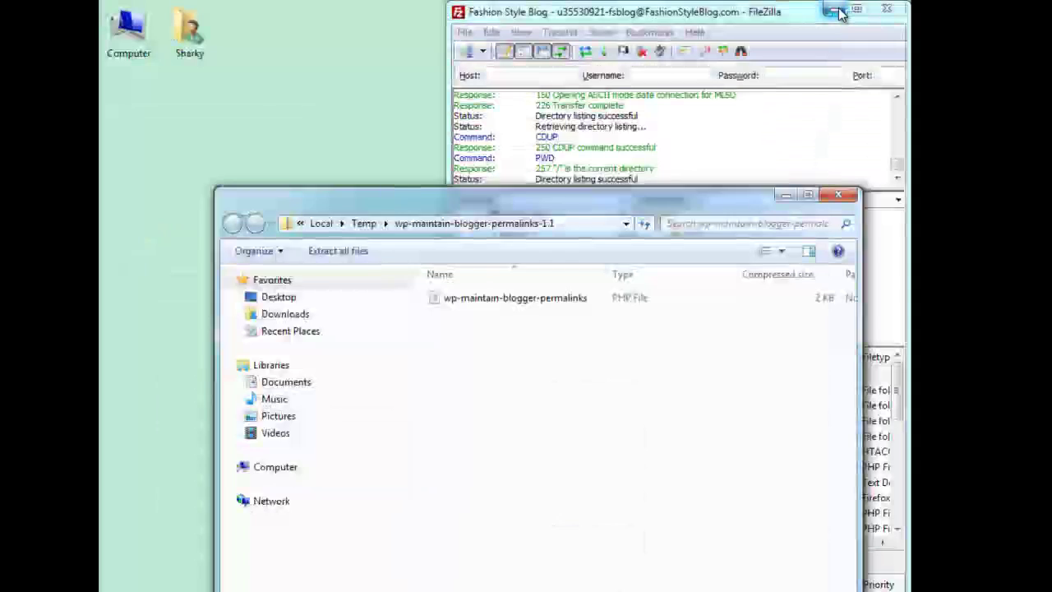
mouse_move(534, 299)
mouse_down()
mouse_move(179, 148)
mouse_move(163, 153)
mouse_up()
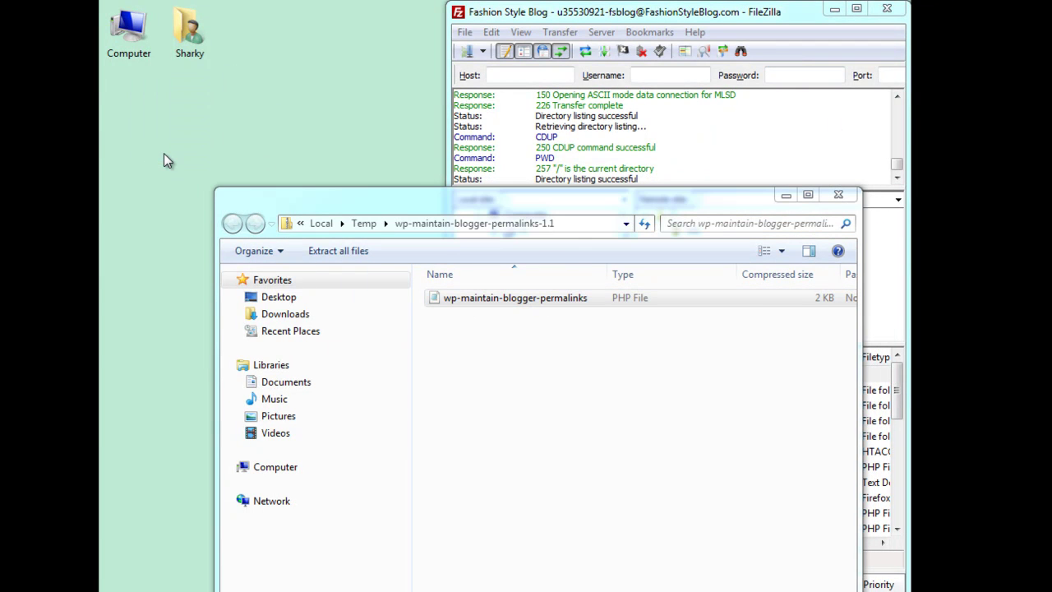
- Upload the wp-maintain-blogger-permalinks PHP file from the desktop into the server's wp-content/plugins folder
click(787, 198)
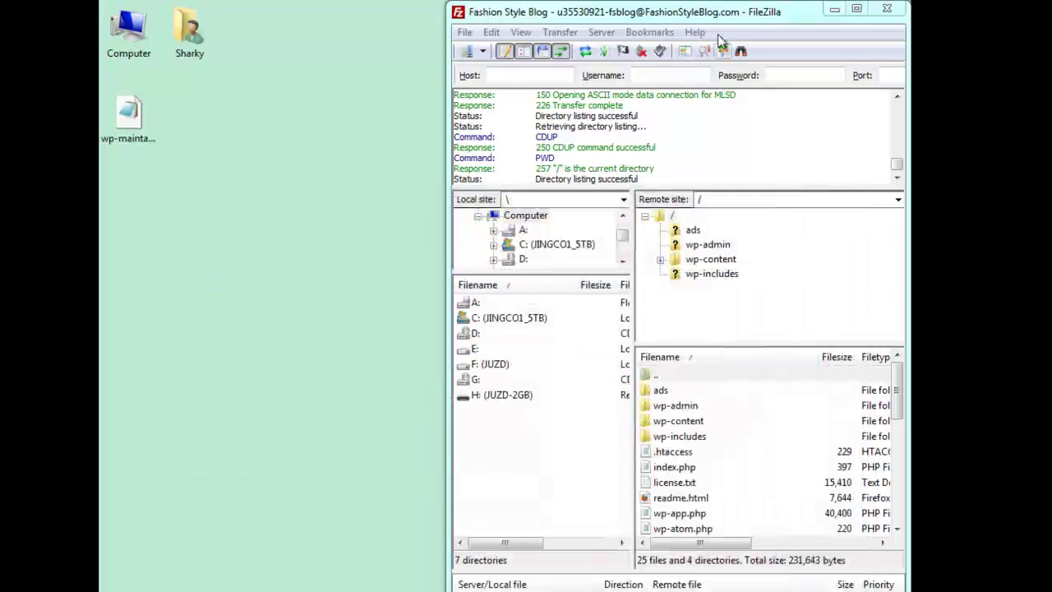
click(703, 375)
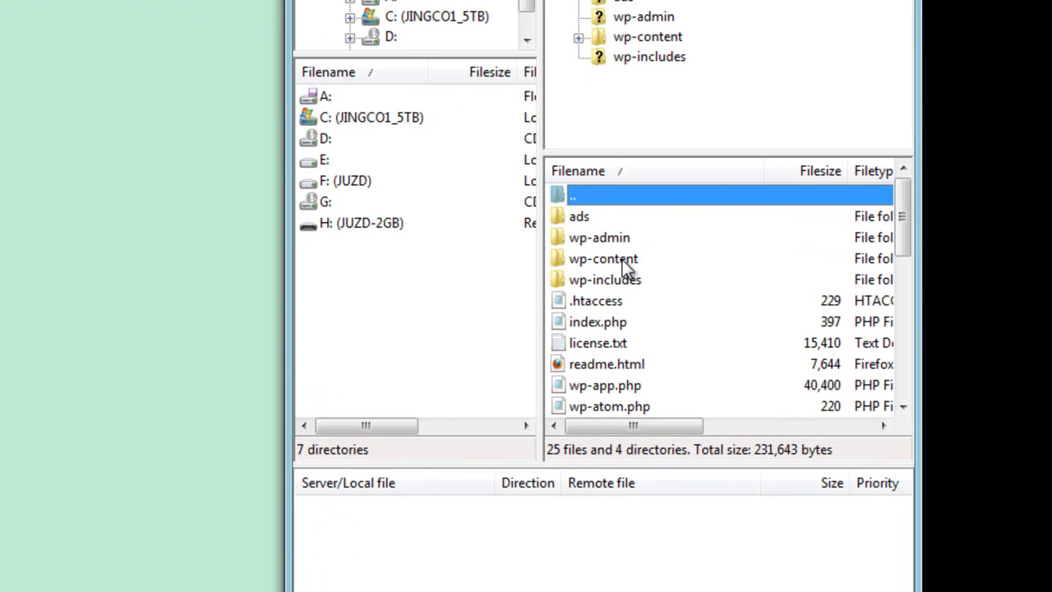
double_click(622, 262)
double_click(590, 216)
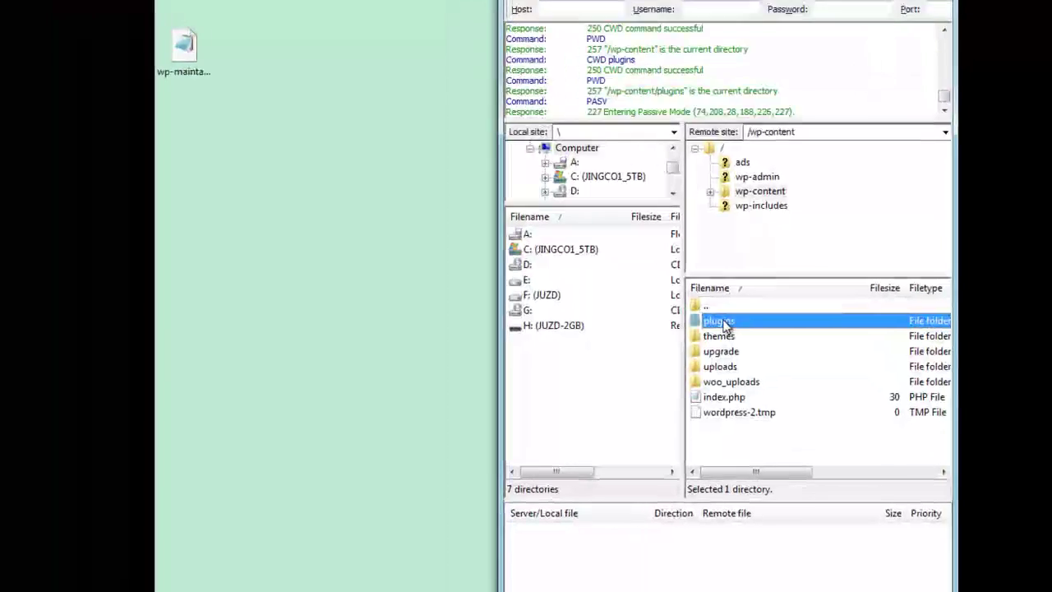
drag(190, 66, 930, 401)
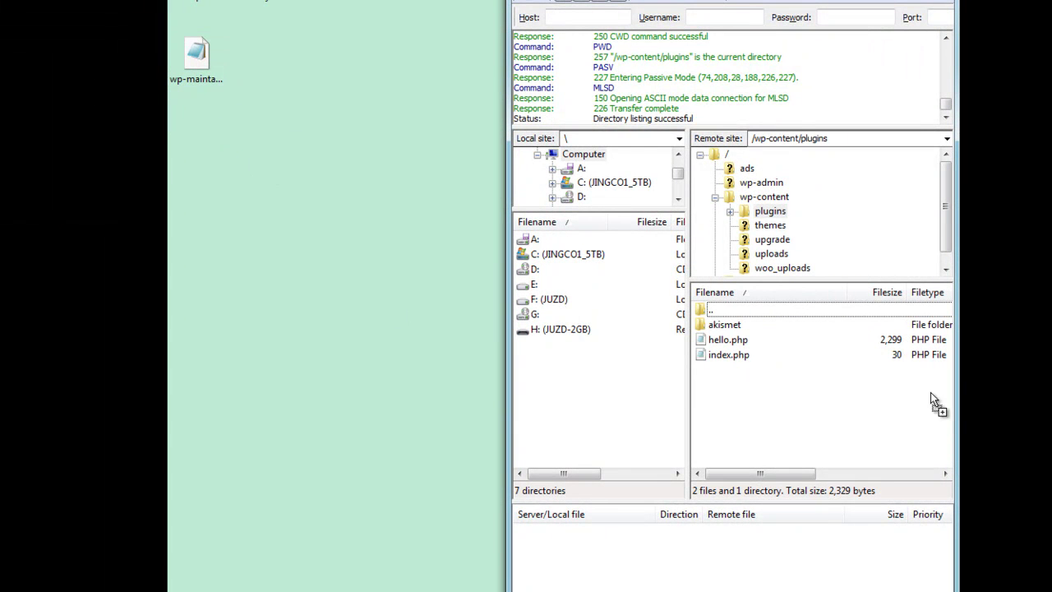
drag(834, 401, 835, 399)
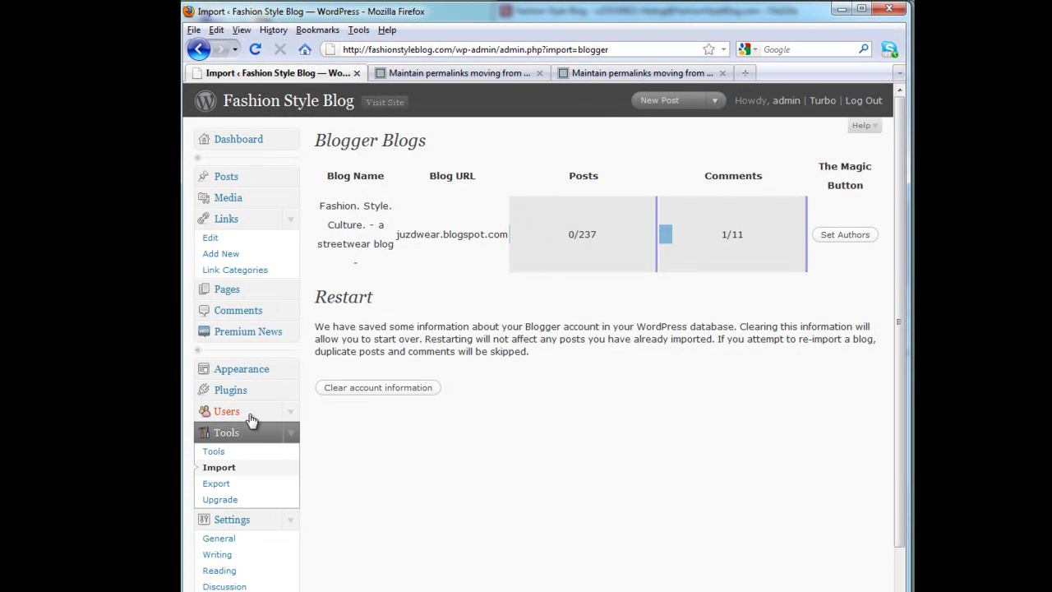
- Activate the Maintain Blogger Permalinks plugin from the Installed Plugins list
click(291, 391)
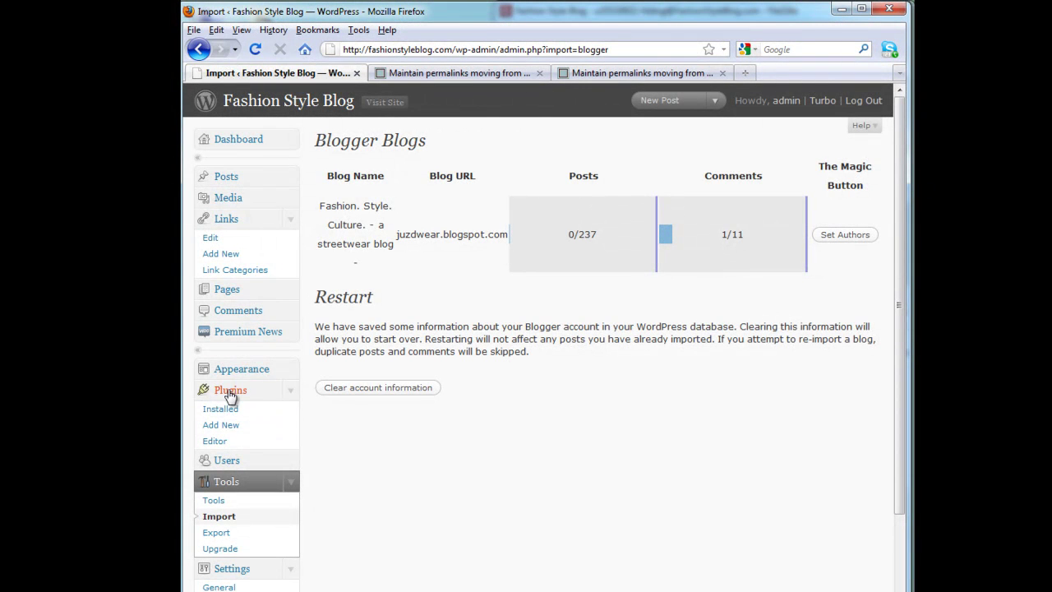
click(230, 412)
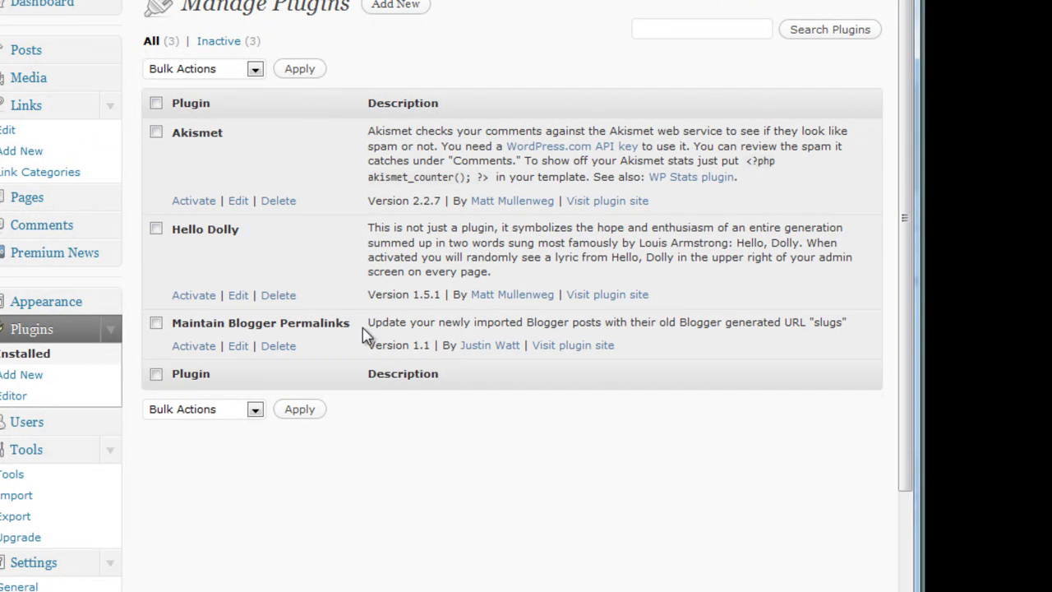
click(186, 349)
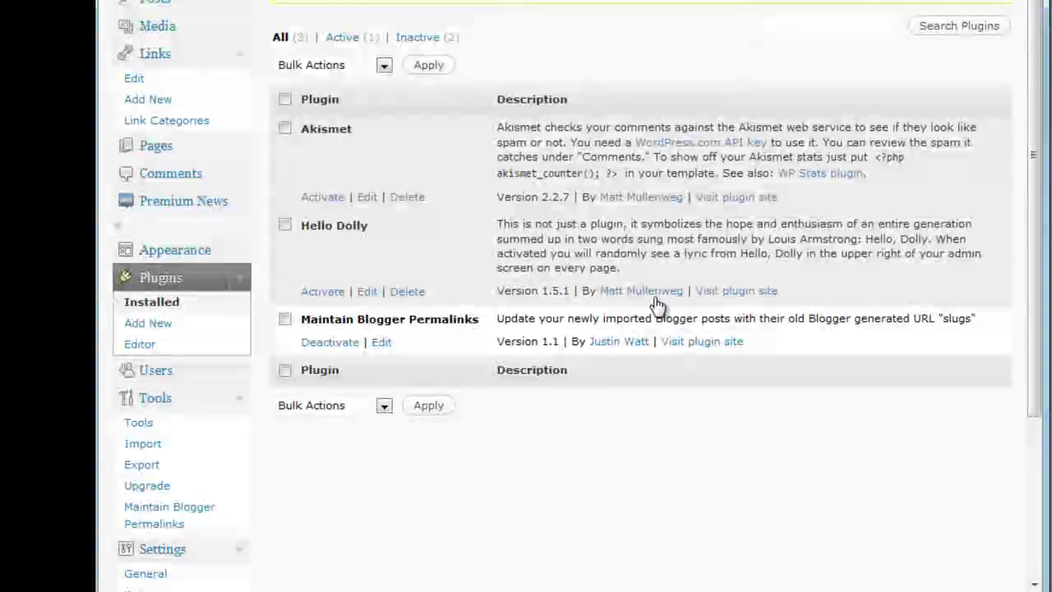
scroll(205, 375, down, 3)
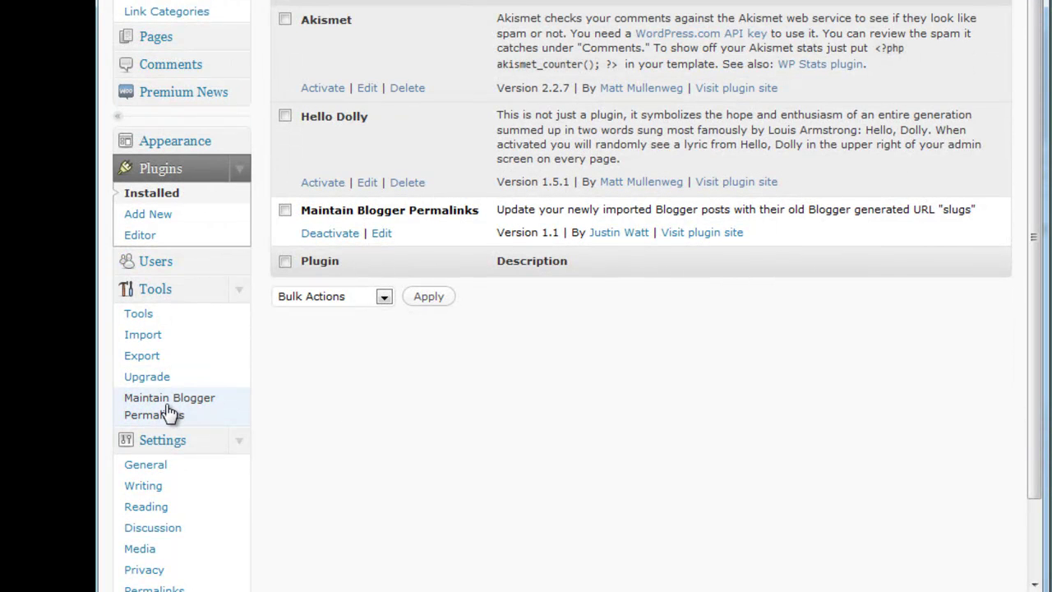
- Run Tools > Maintain Blogger Permalinks to restore each imported post's Blogger slug
click(168, 411)
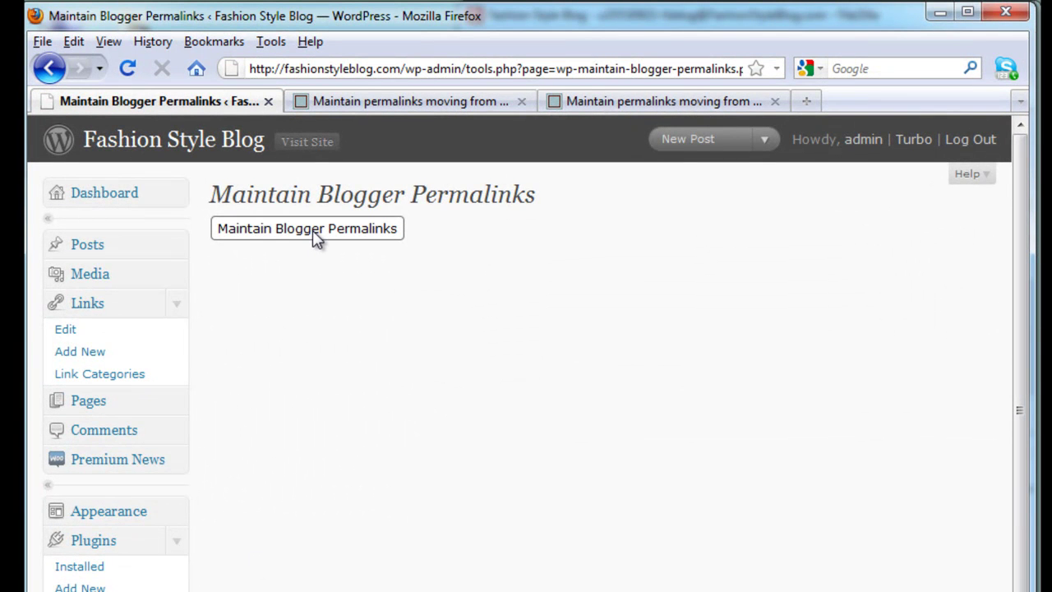
click(317, 234)
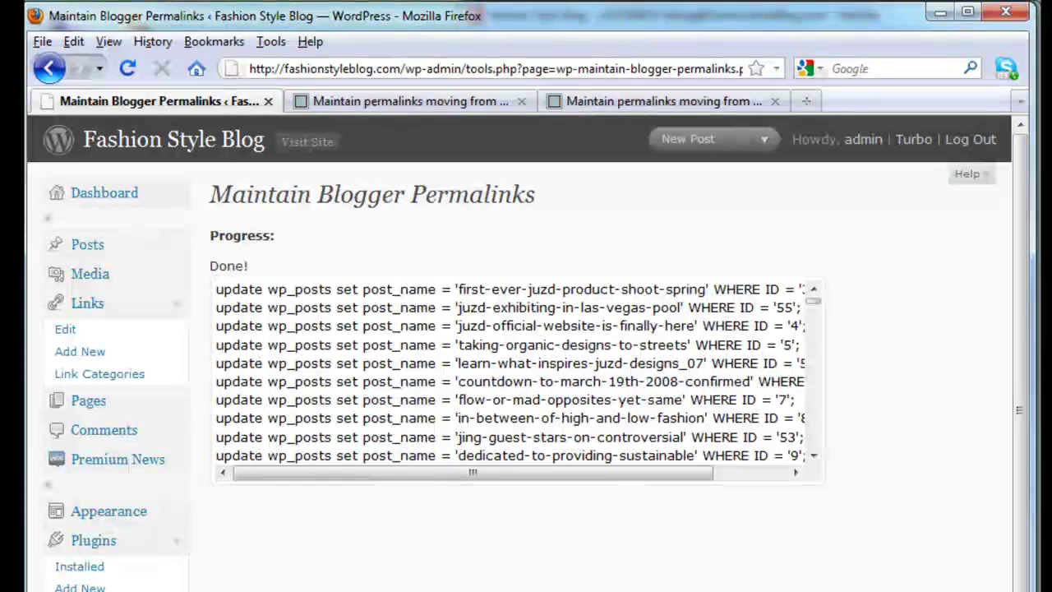
- Load fashionstyleblog.com in the third Firefox tab
click(604, 101)
click(519, 69)
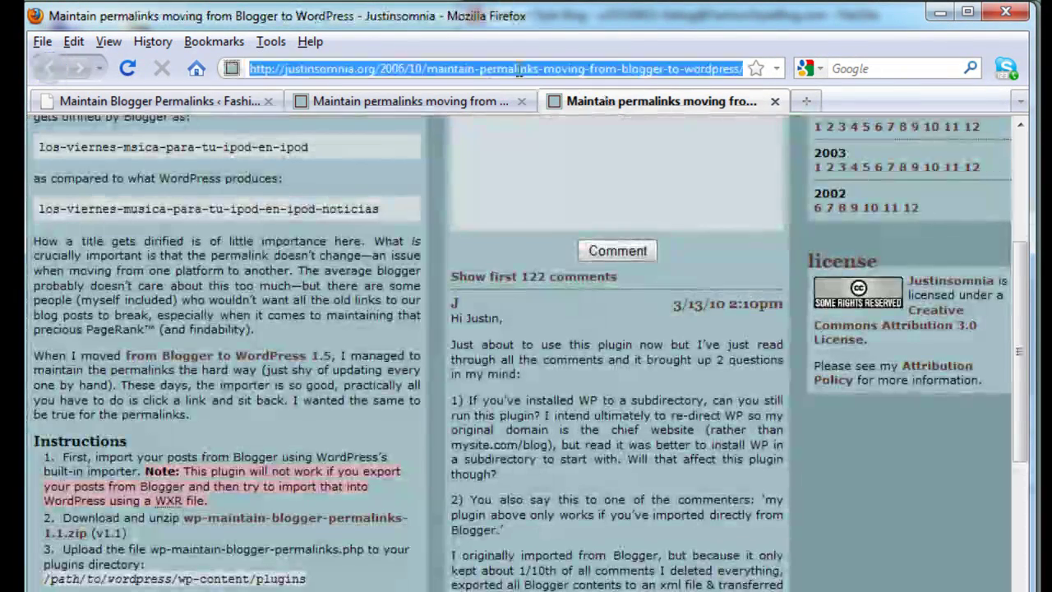
text(fashionst)
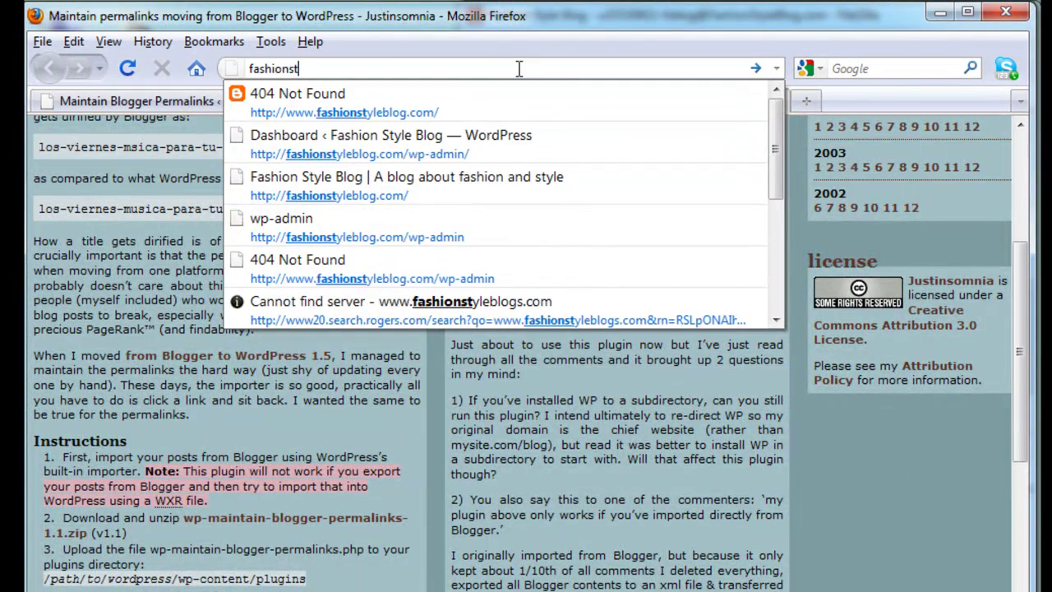
key(BackSpace)
key(BackSpace)
key(BackSpace)
text(s)
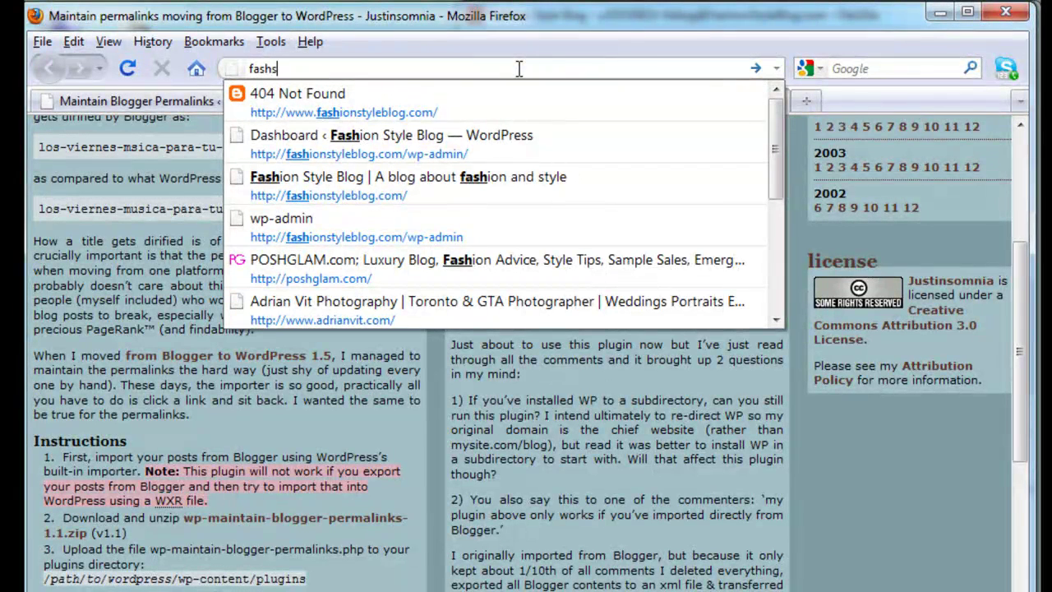
key(BackSpace)
text(ion)
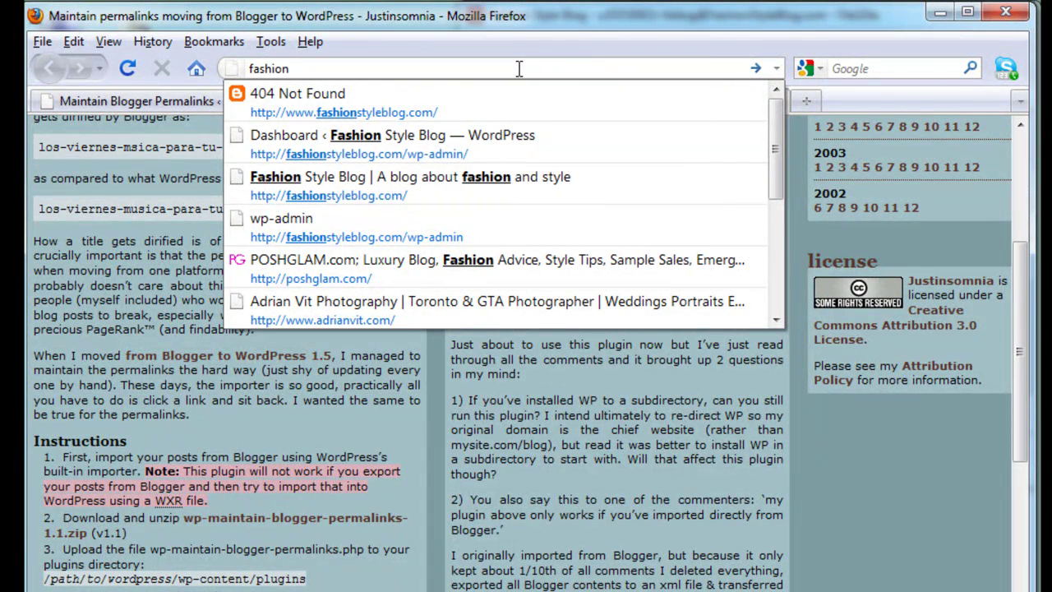
text(style)
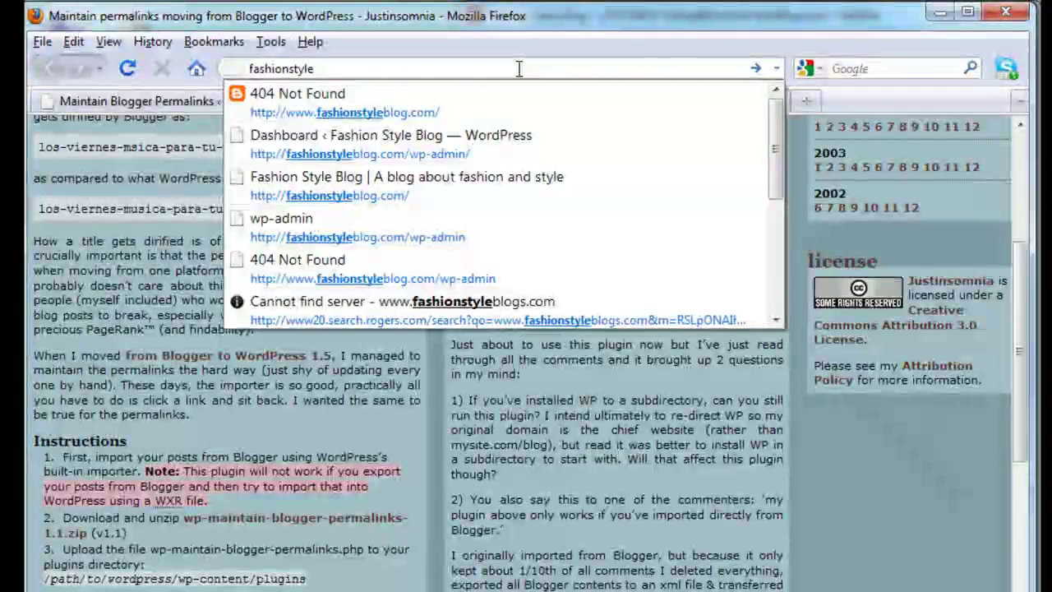
text(blog.com)
key(Return)
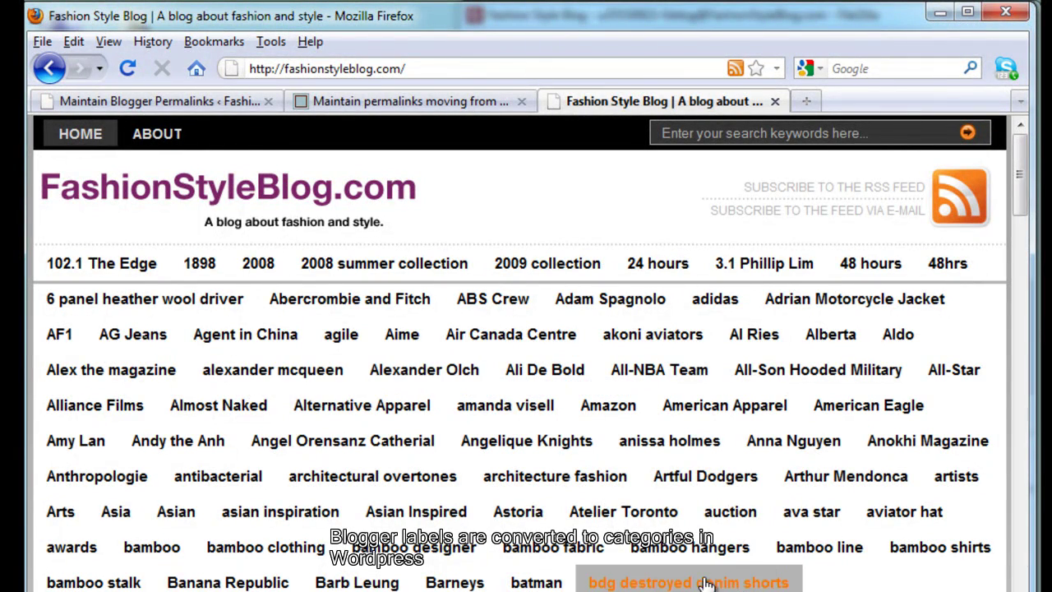
scroll(706, 582, down, 5)
scroll(682, 579, down, 2)
scroll(592, 567, up, 7)
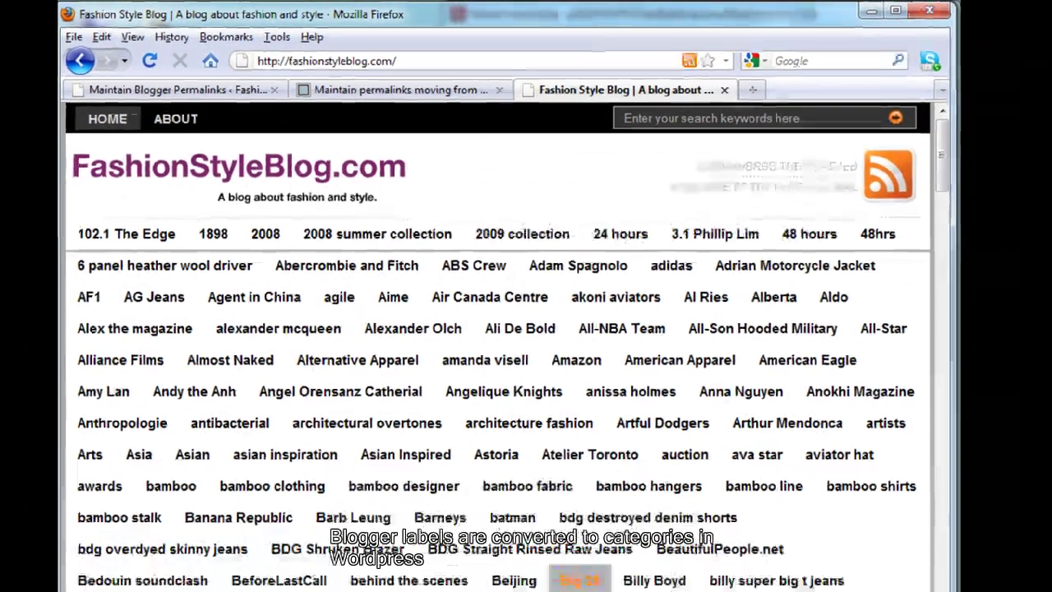
scroll(546, 503, down, 10)
scroll(557, 508, down, 15)
scroll(557, 510, down, 10)
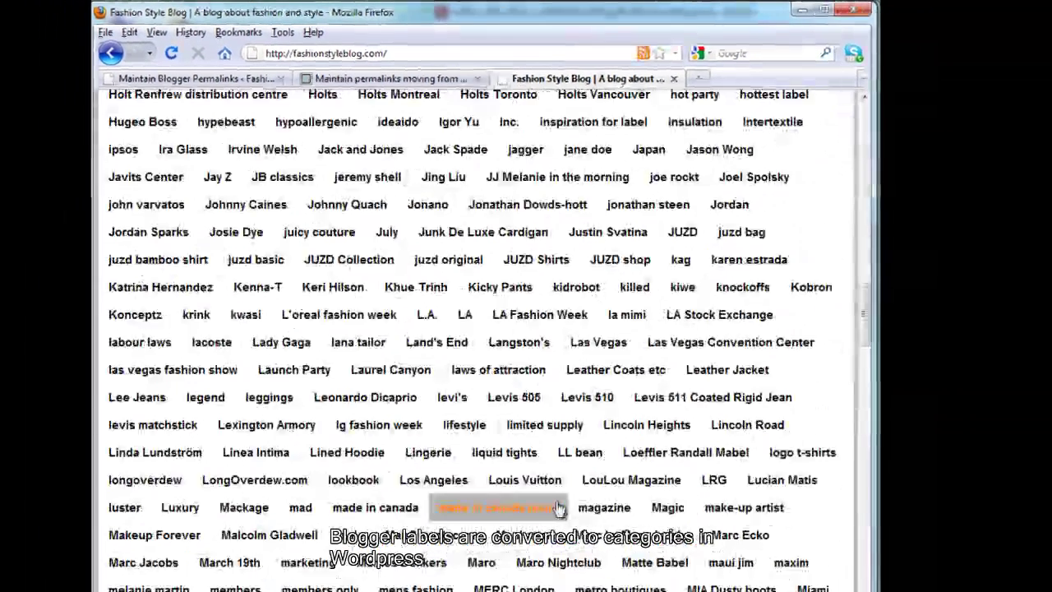
scroll(557, 510, down, 10)
scroll(557, 509, down, 5)
scroll(556, 510, down, 10)
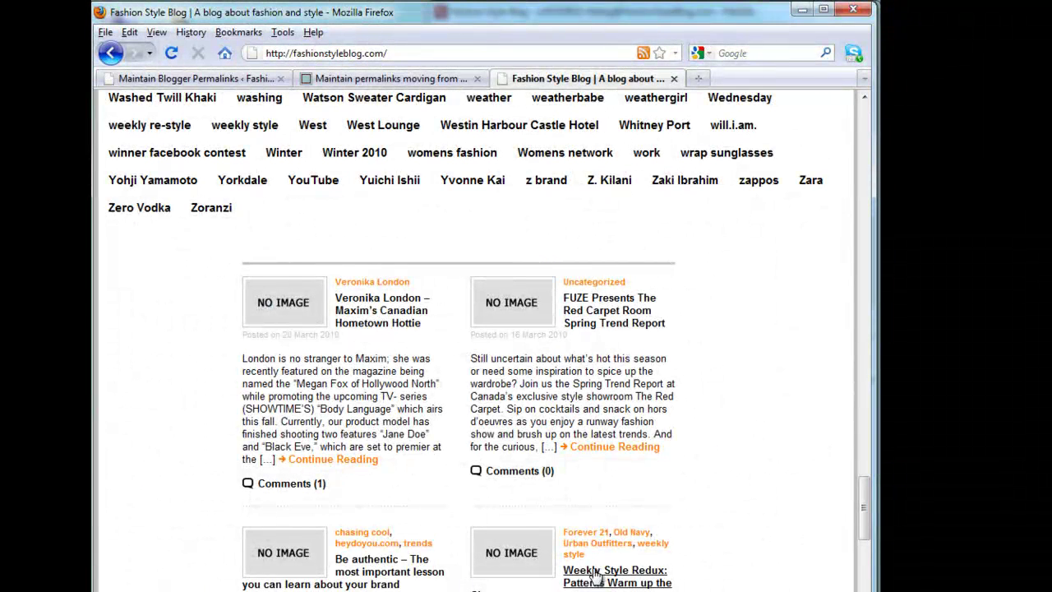
scroll(372, 465, down, 8)
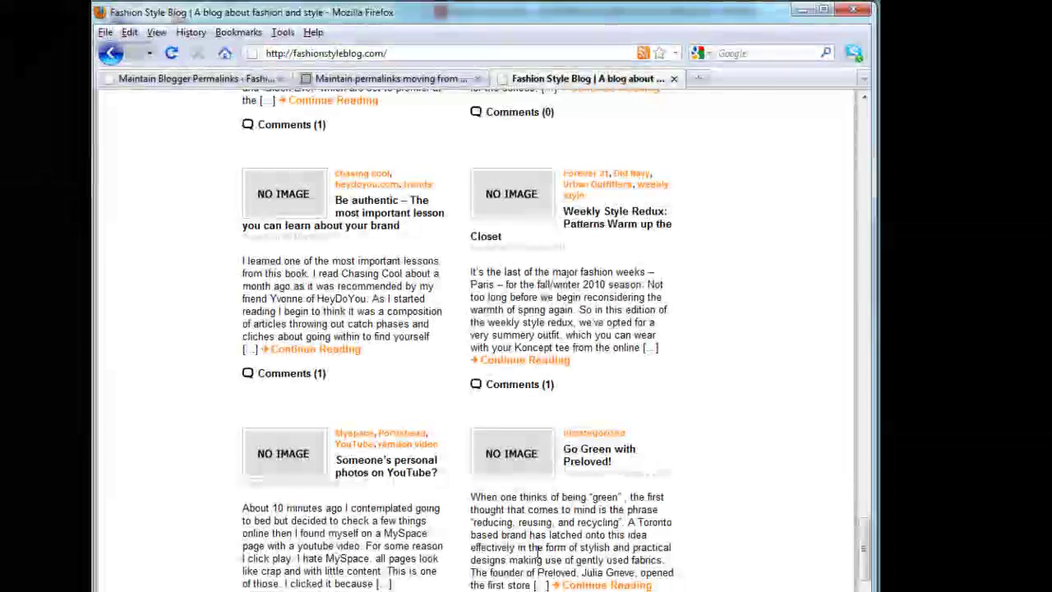
scroll(213, 134, up, 6)
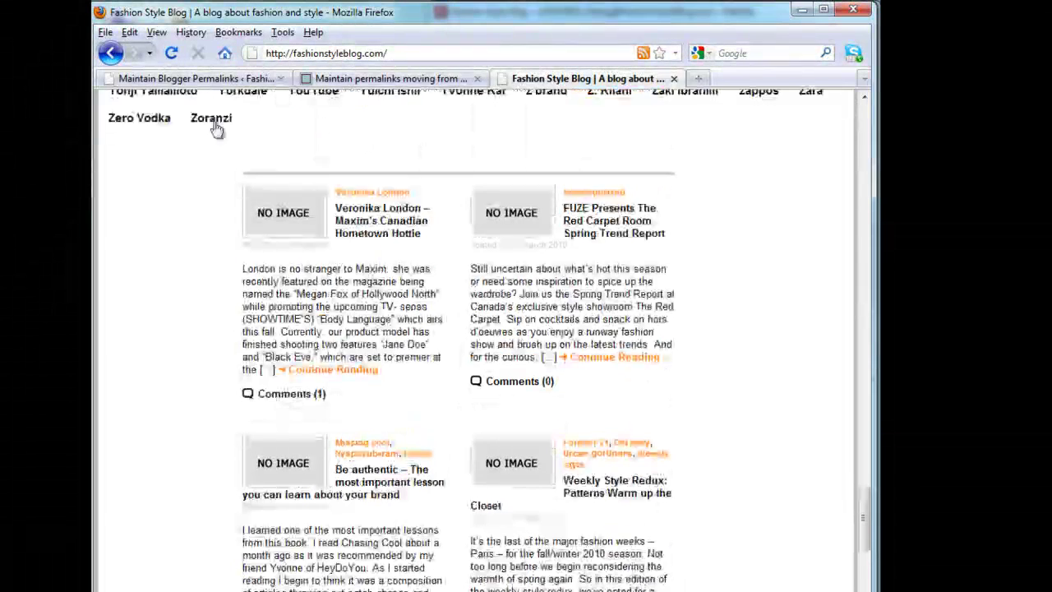
- From the WordPress admin, launch the Categories and Tags Converter under Tools > Import
click(188, 75)
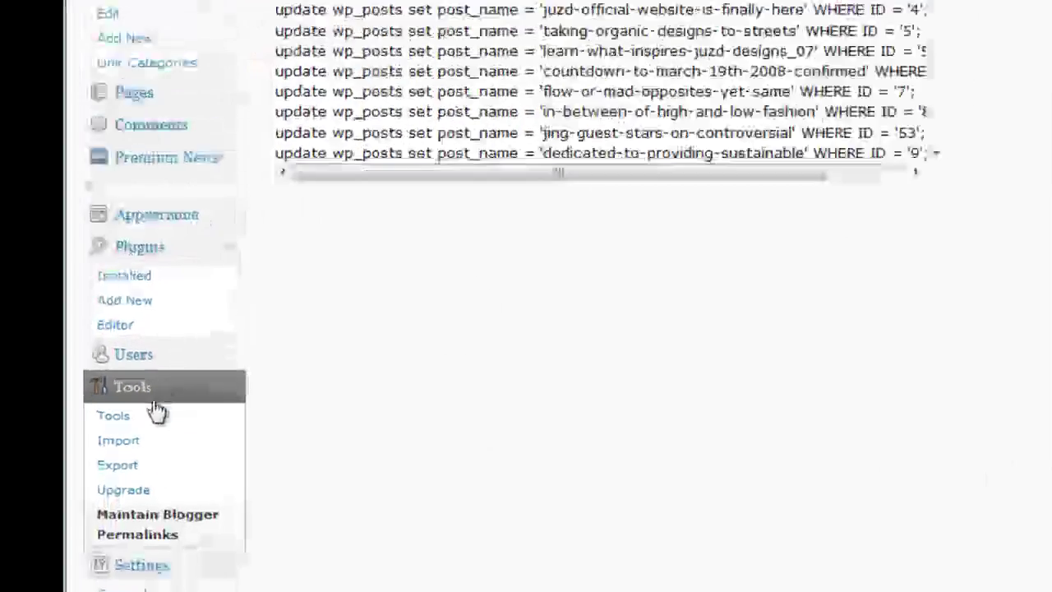
click(122, 376)
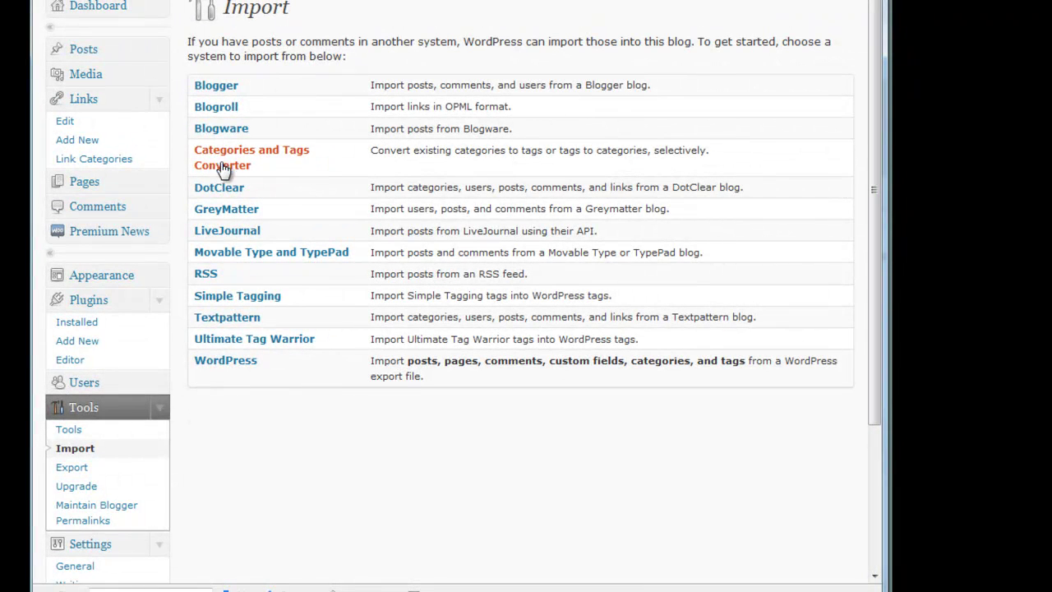
click(244, 161)
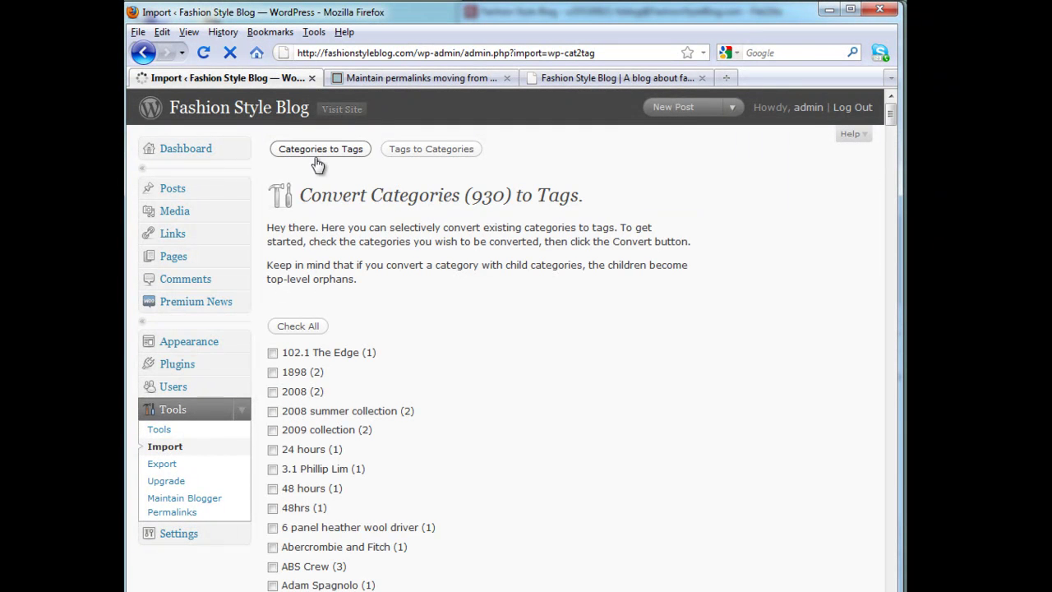
- Check all 930 categories and convert them to tags
click(296, 326)
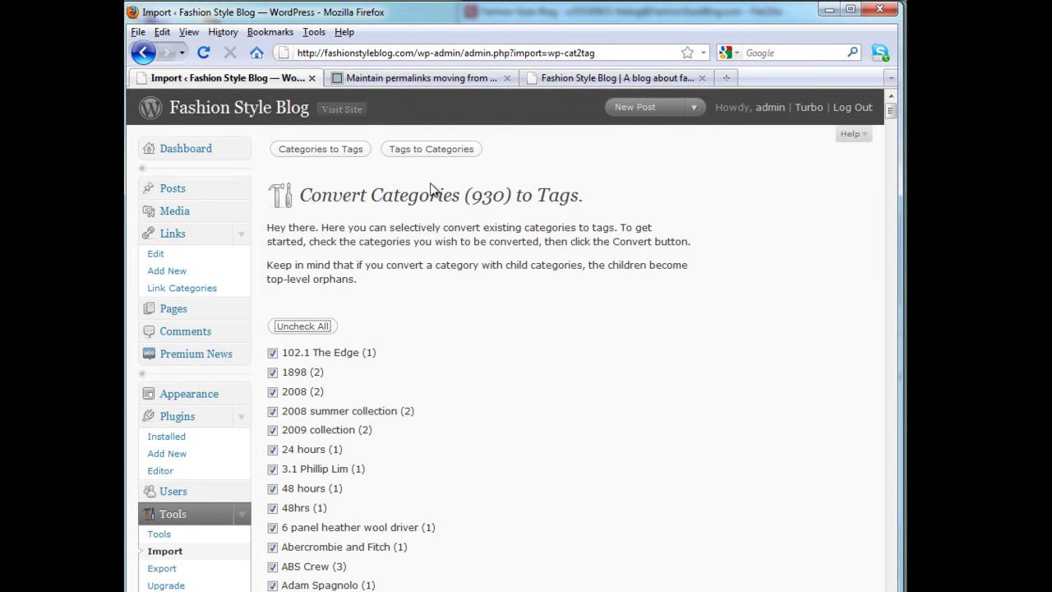
click(892, 138)
drag(891, 138, 892, 579)
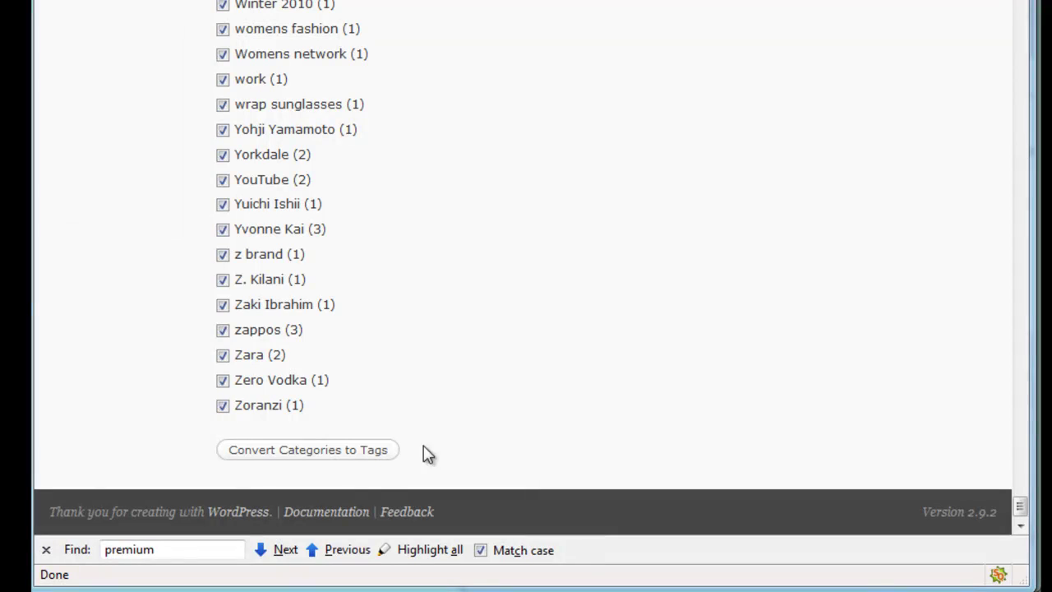
click(323, 453)
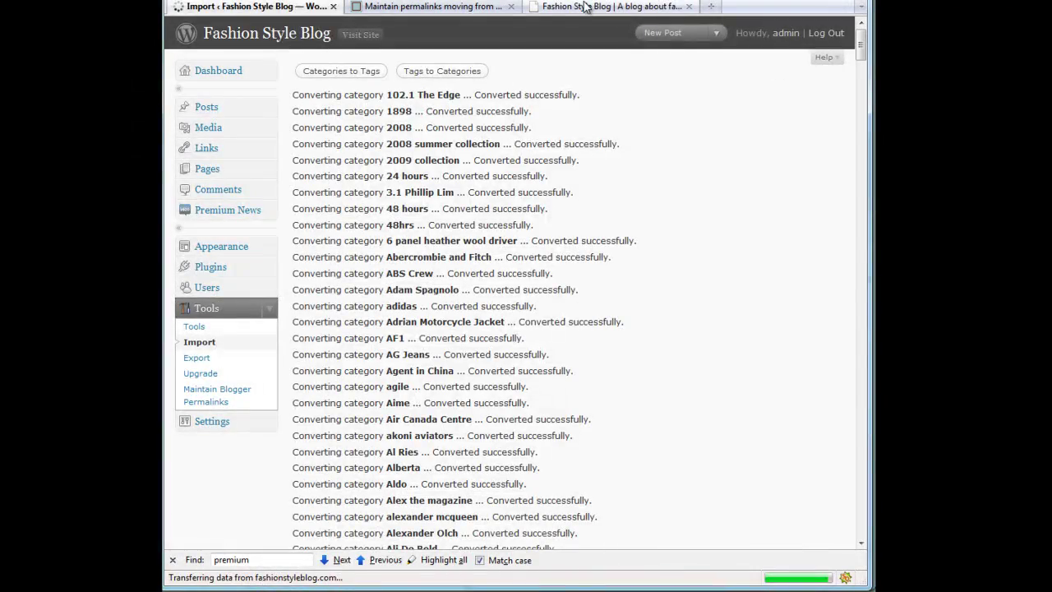
- Reload the blog front page and display the tag cloud in its sidebar
click(556, 7)
click(486, 66)
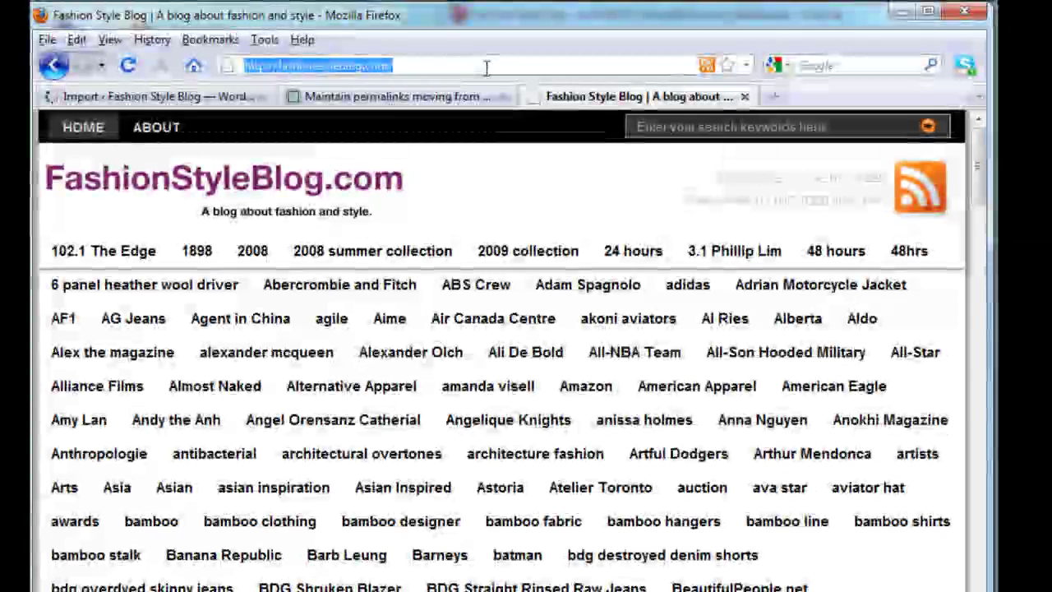
key(Return)
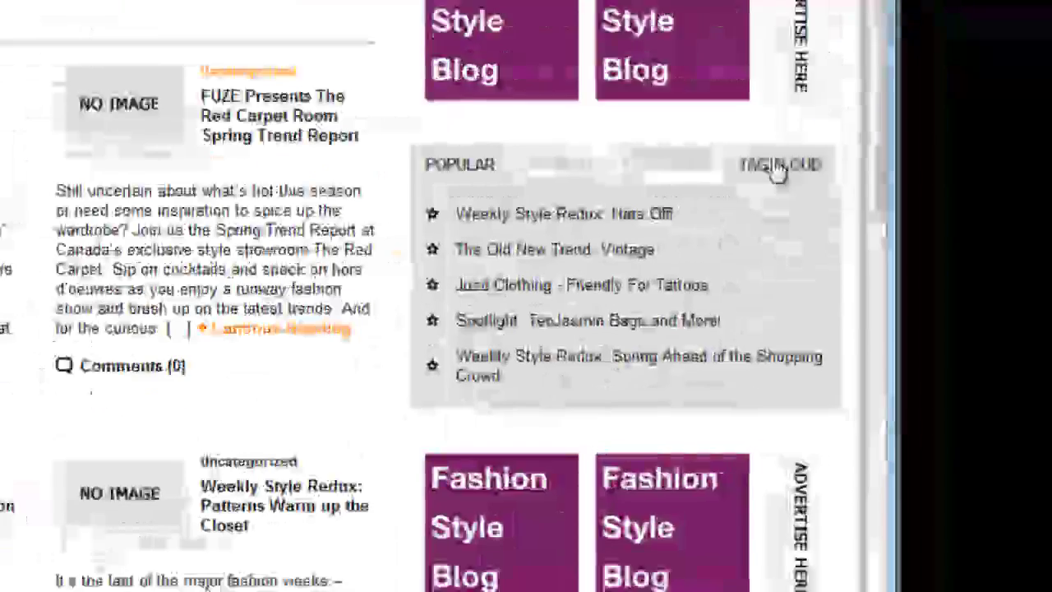
click(901, 471)
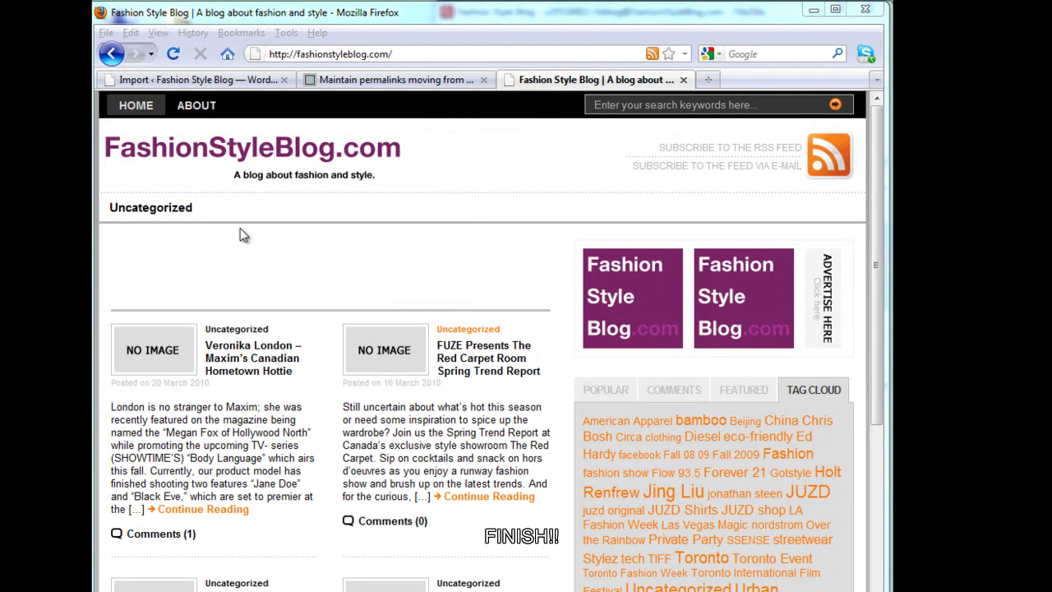
click(252, 358)
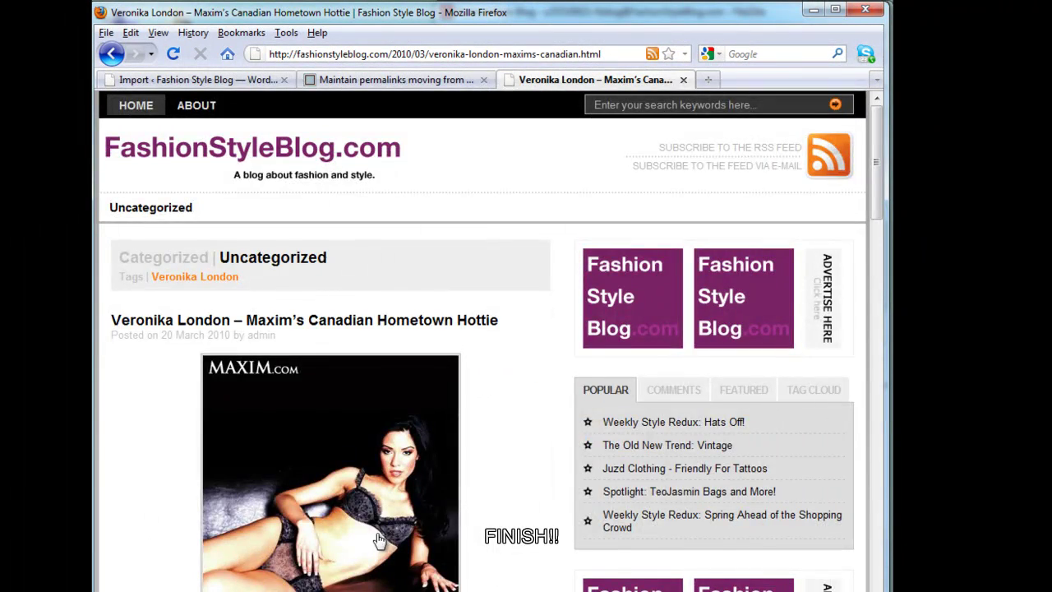
scroll(380, 539, down, 5)
scroll(370, 460, up, 5)
right_click(289, 422)
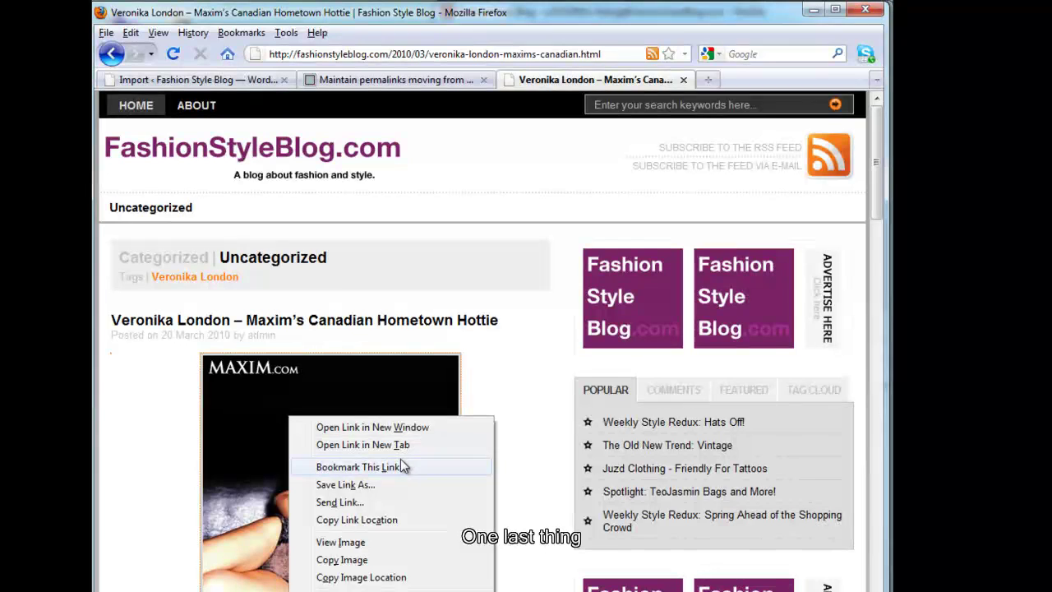
click(394, 543)
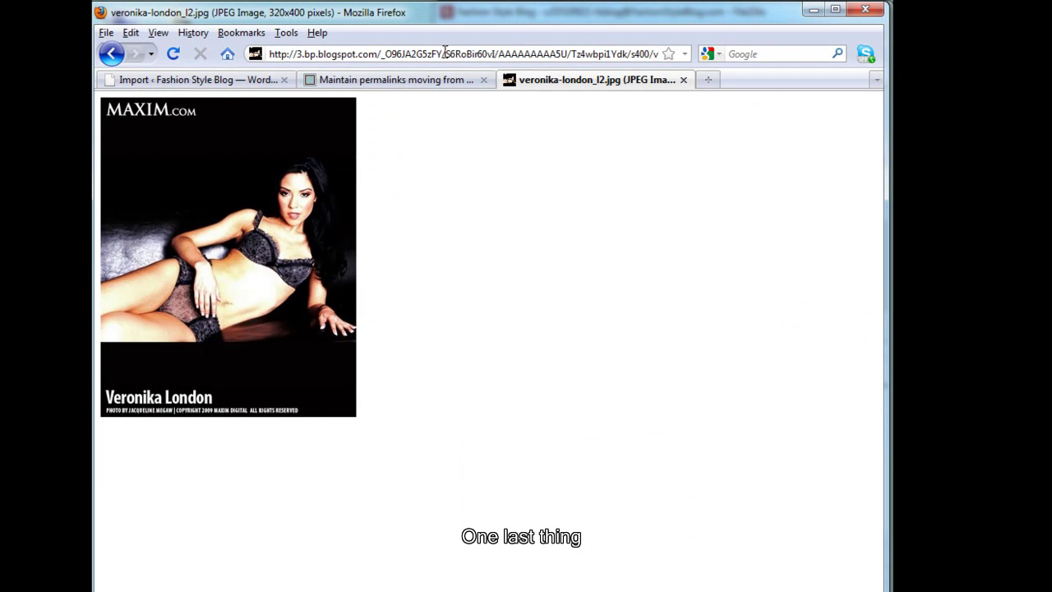
click(113, 54)
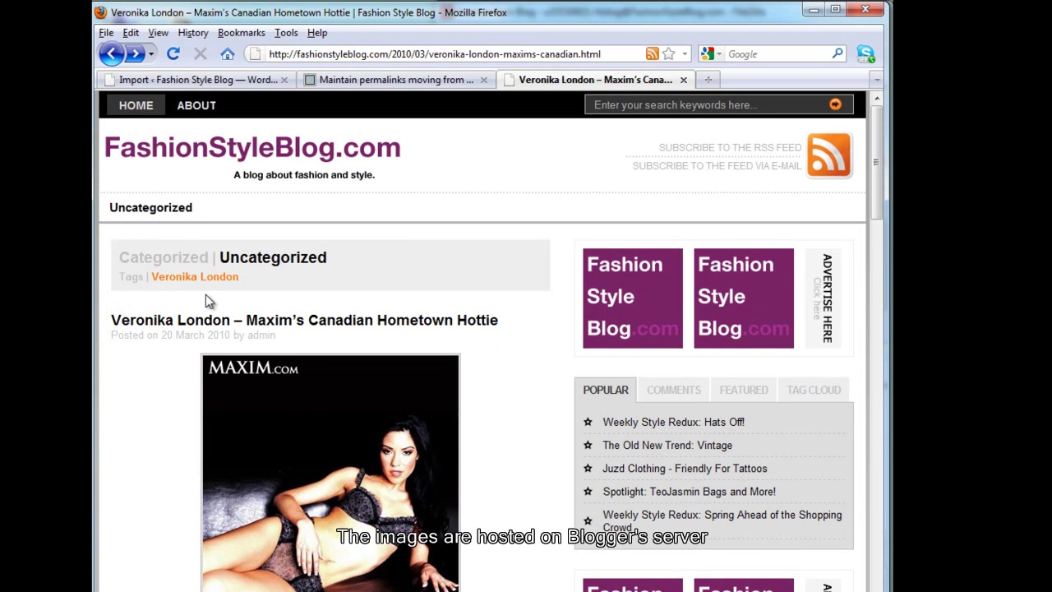
scroll(460, 516, down, 5)
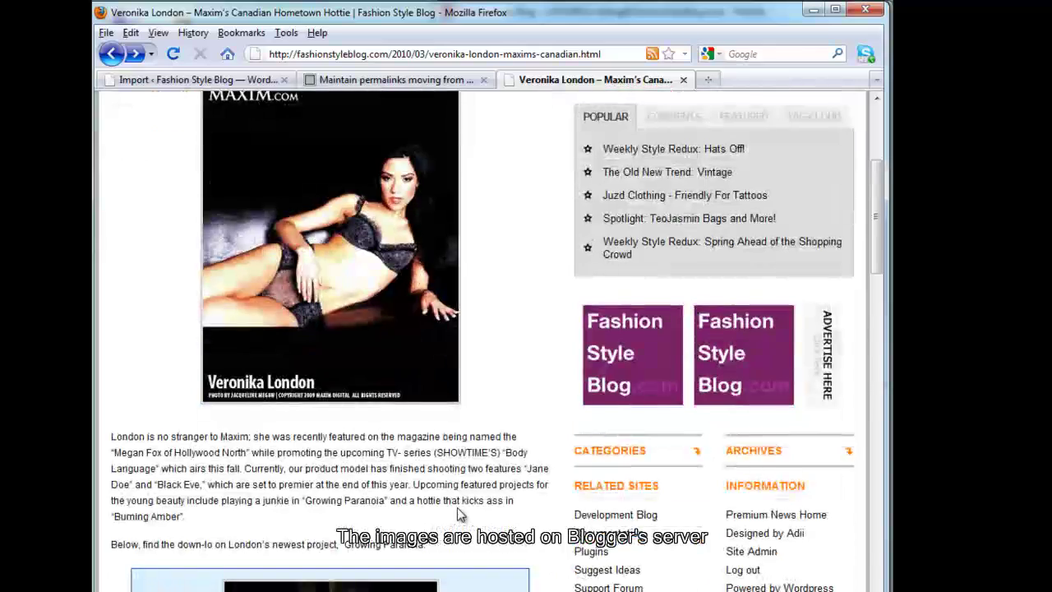
scroll(460, 516, down, 6)
scroll(460, 516, down, 2)
scroll(460, 514, down, 6)
scroll(460, 516, down, 2)
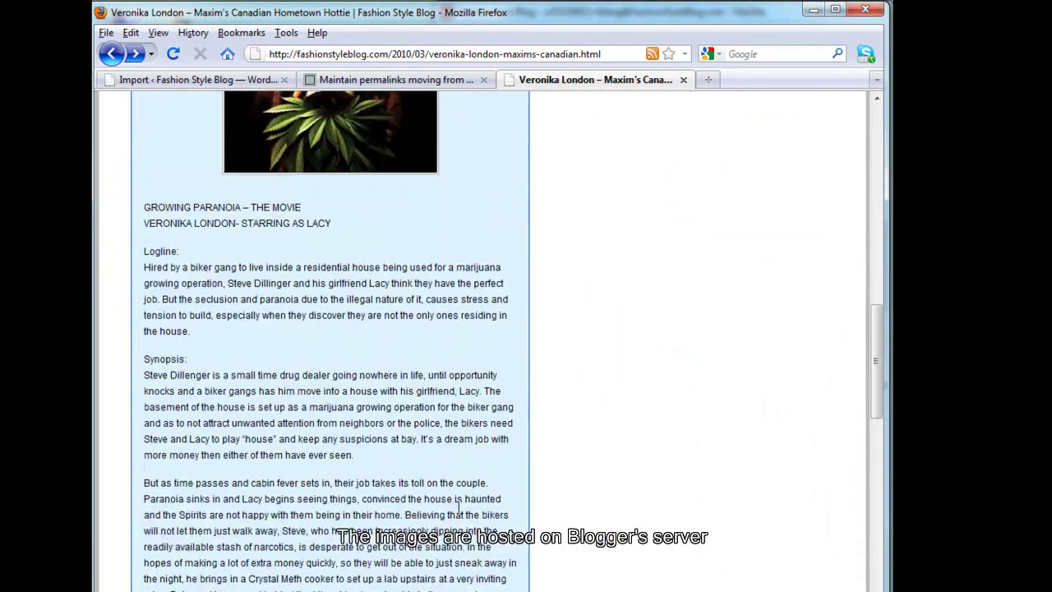
scroll(460, 517, down, 6)
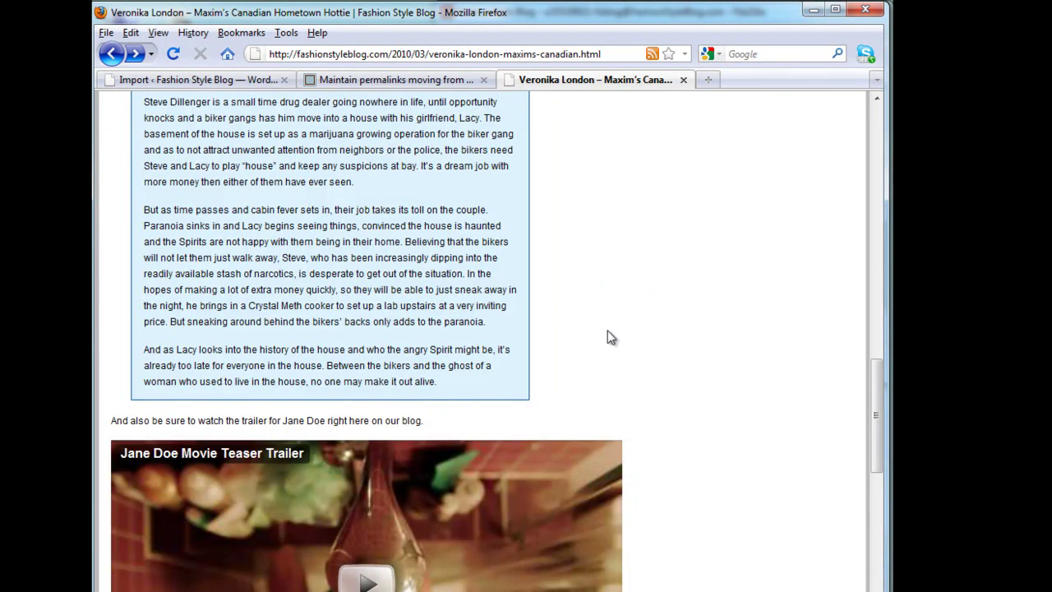
scroll(608, 336, up, 13)
scroll(607, 335, up, 10)
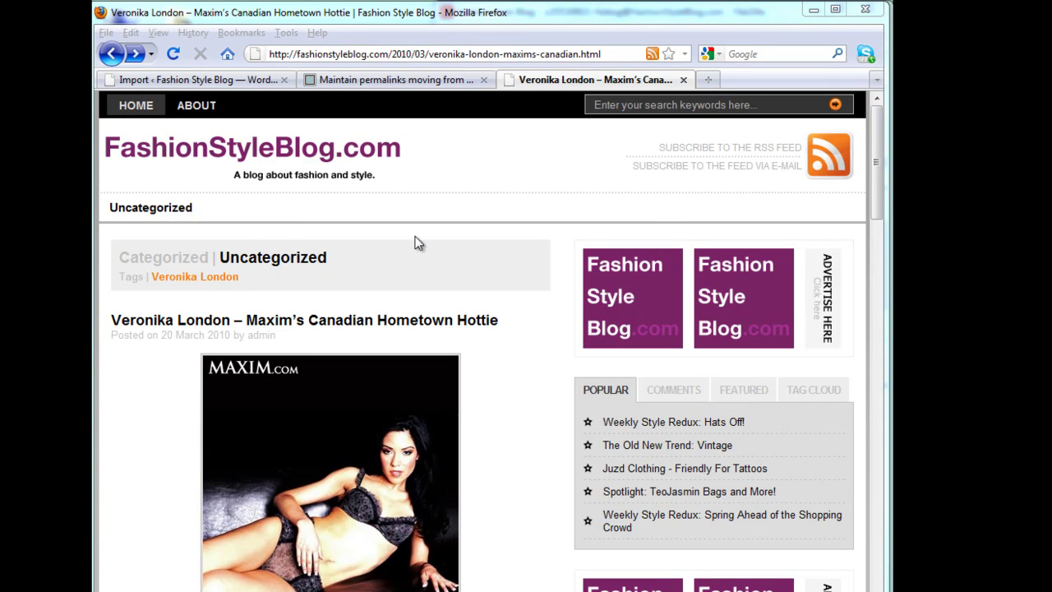
- Open the bit.ly/mmL short link to the Blogger Image Import plugin page and skim it
click(451, 55)
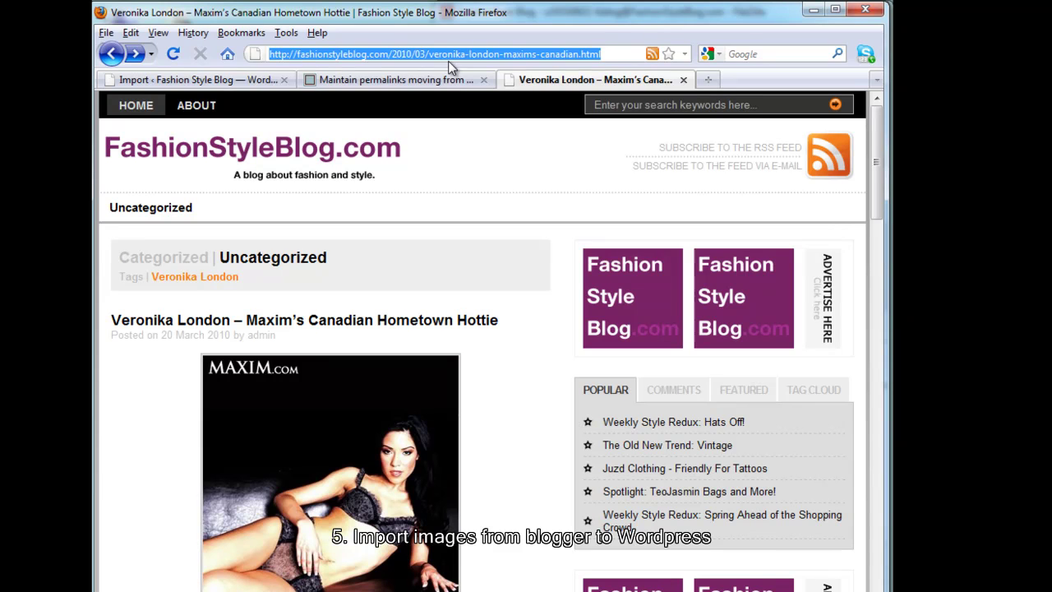
text(bit.ly/mm)
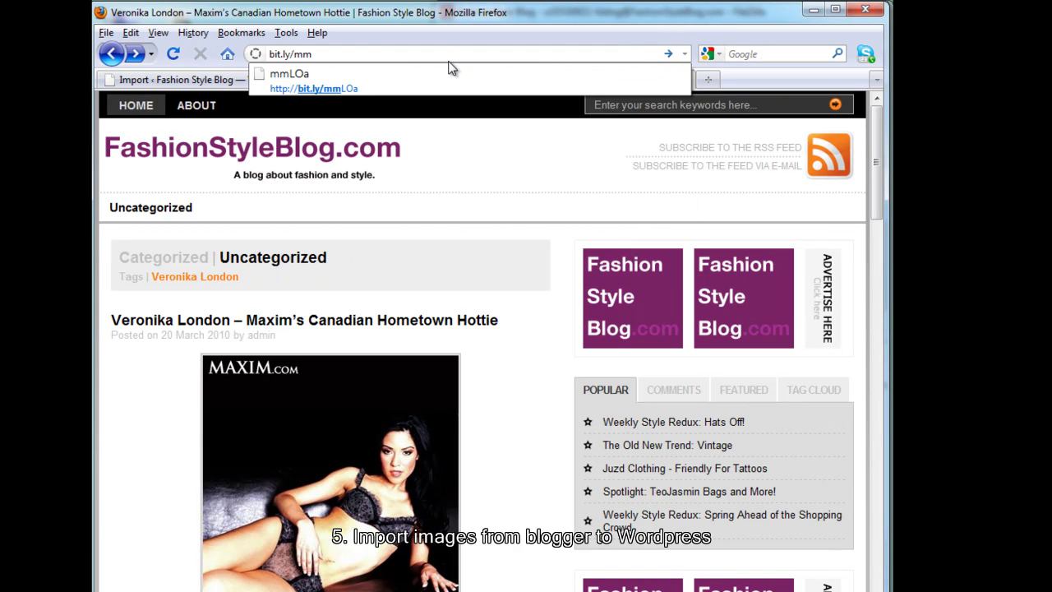
text(LOa)
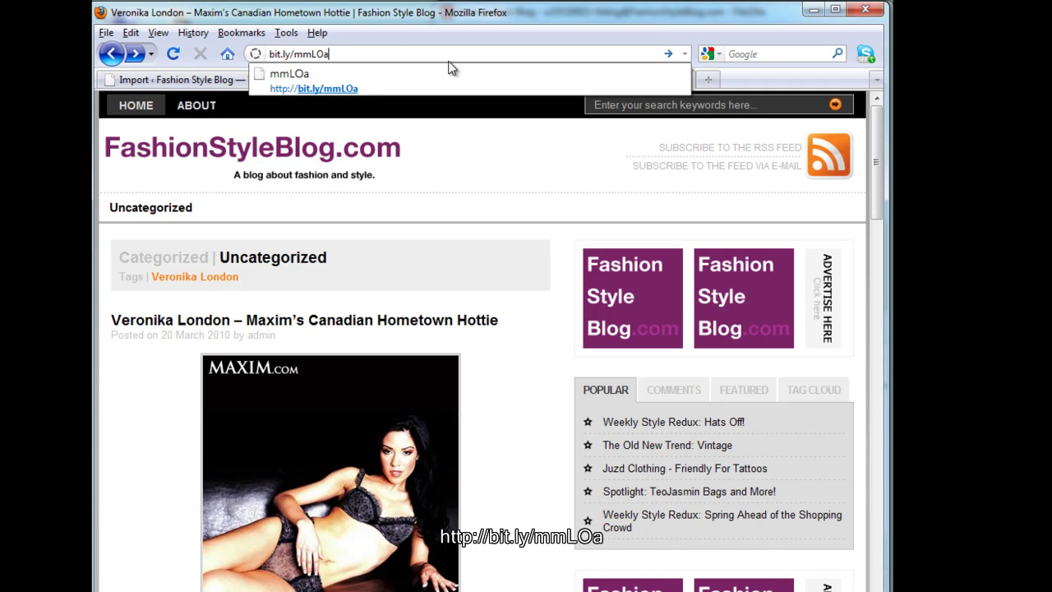
key(Return)
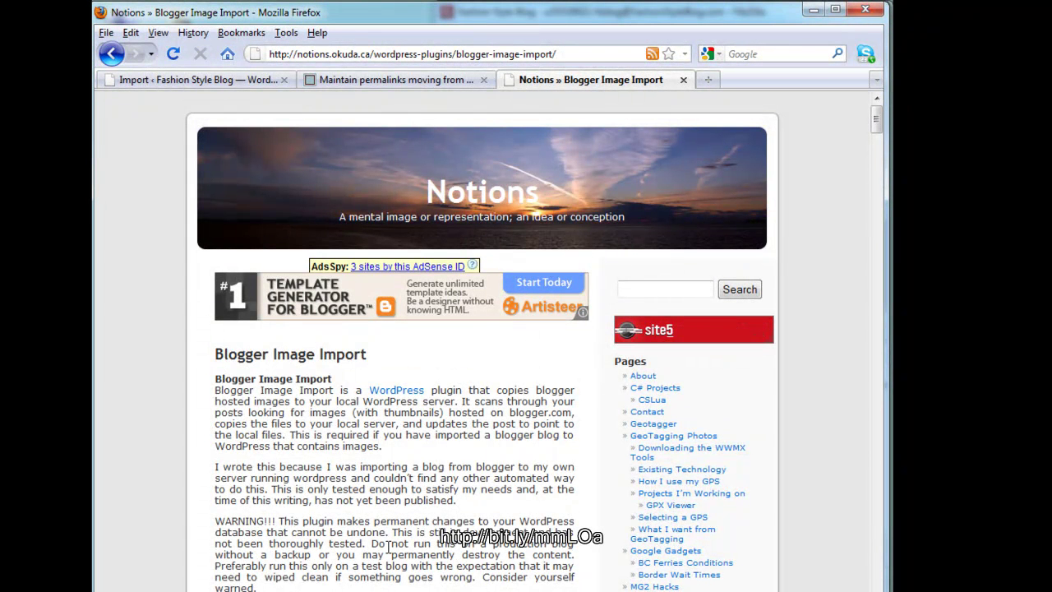
scroll(388, 546, down, 10)
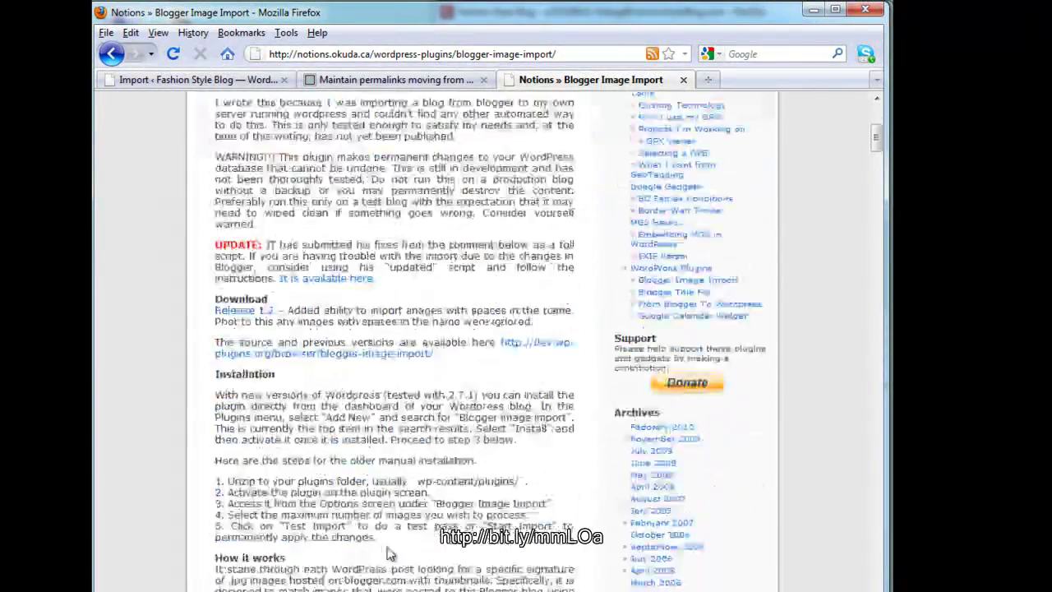
scroll(388, 546, down, 8)
scroll(388, 546, down, 7)
scroll(388, 547, up, 8)
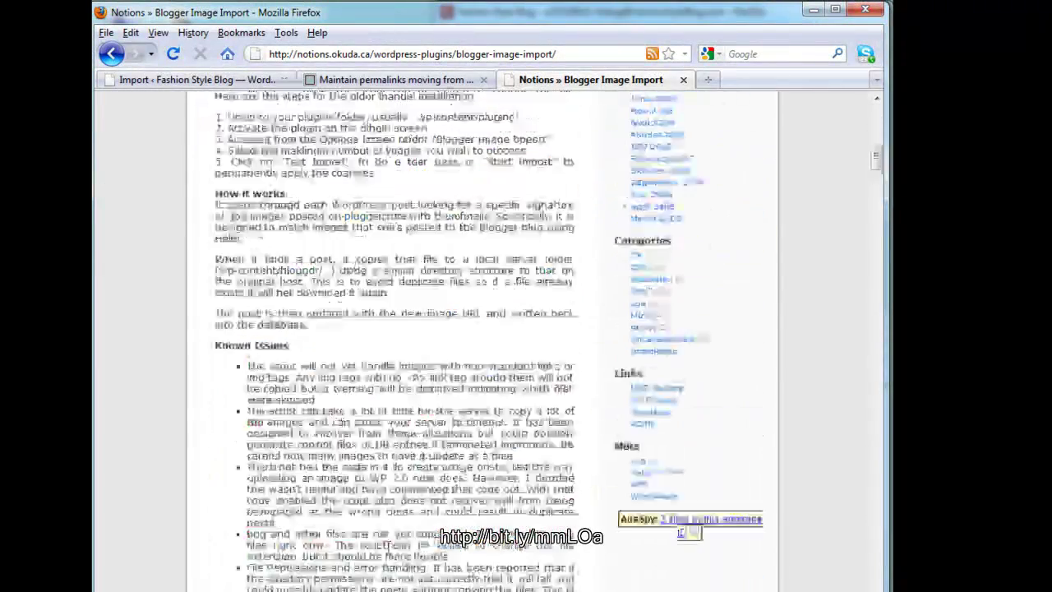
scroll(388, 546, up, 12)
scroll(388, 546, up, 5)
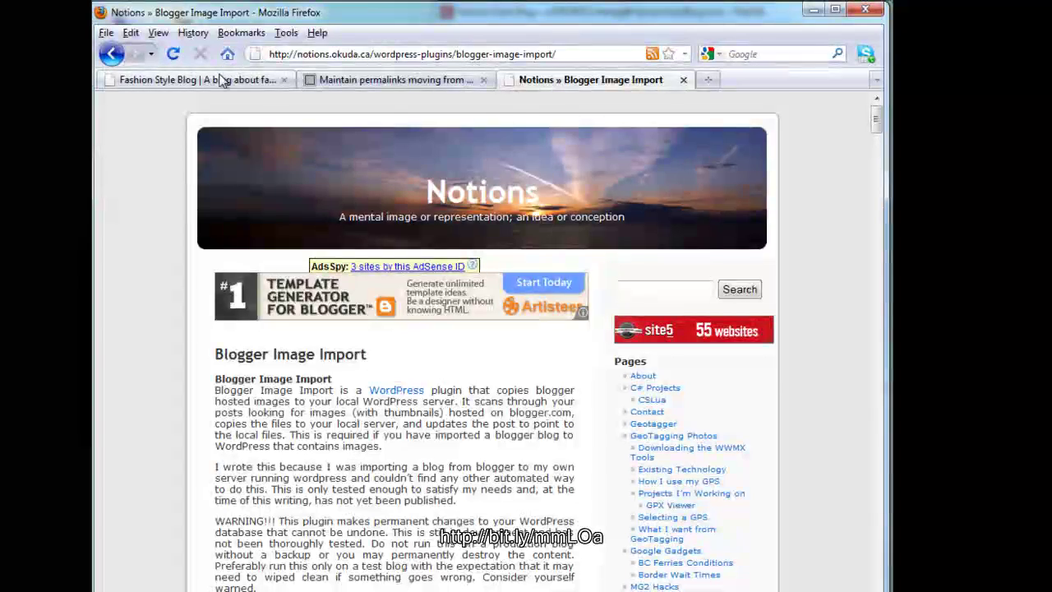
- Switch back to the Fashion Style Blog front page in the first tab
click(222, 78)
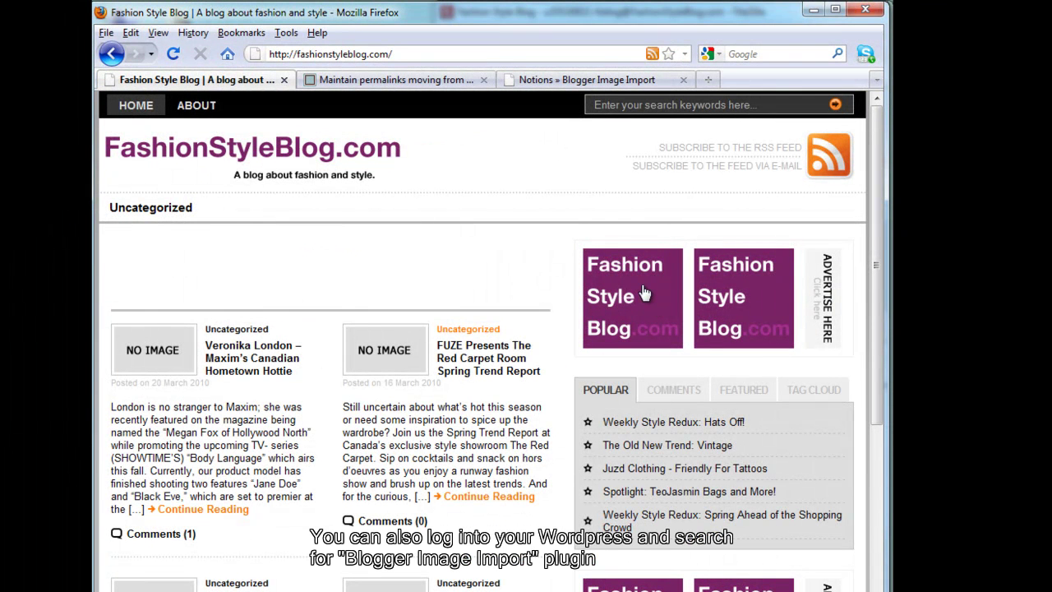